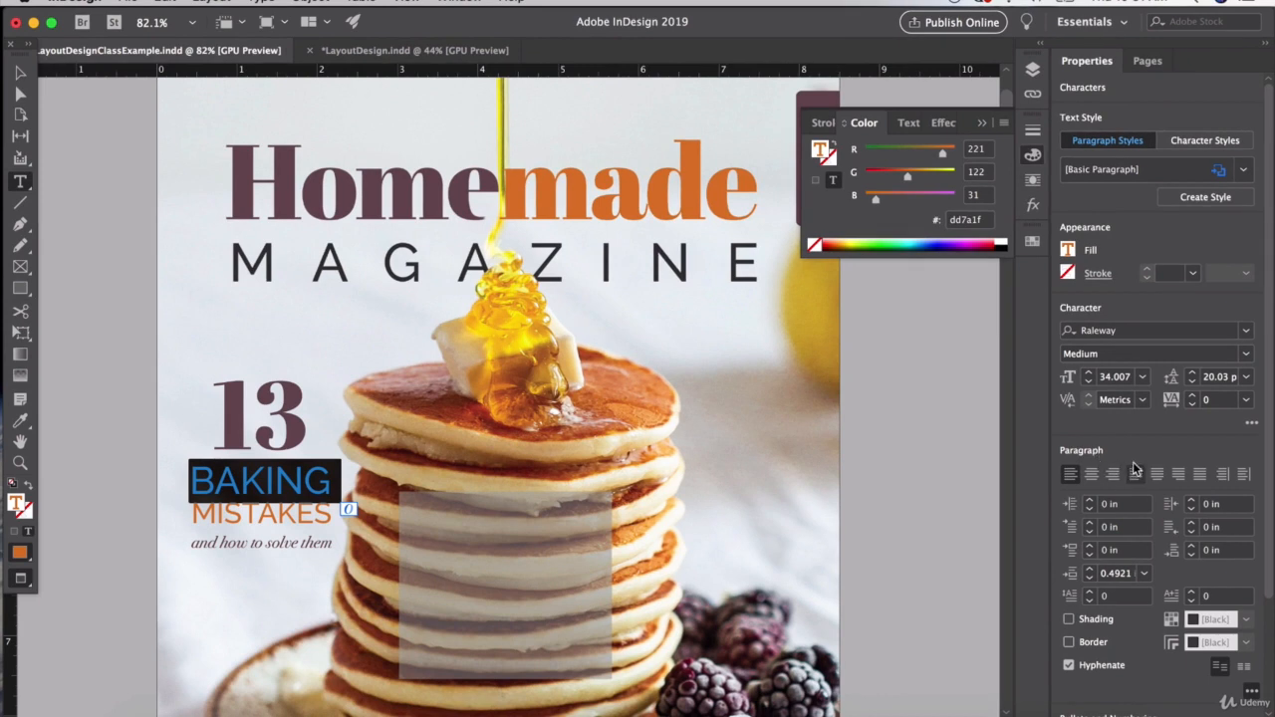
Set the word BAKING in the cover headline to the SemiBold weight of Raleway and deselect it
click(1245, 355)
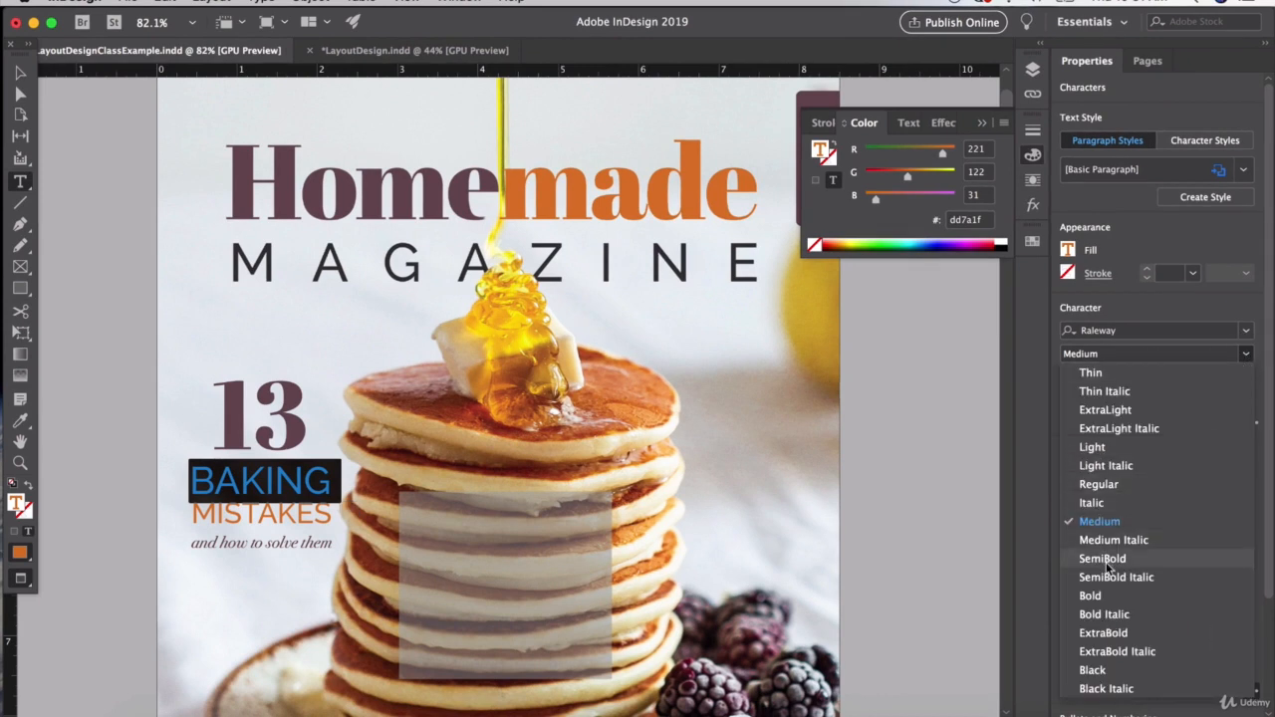
click(1103, 561)
click(20, 73)
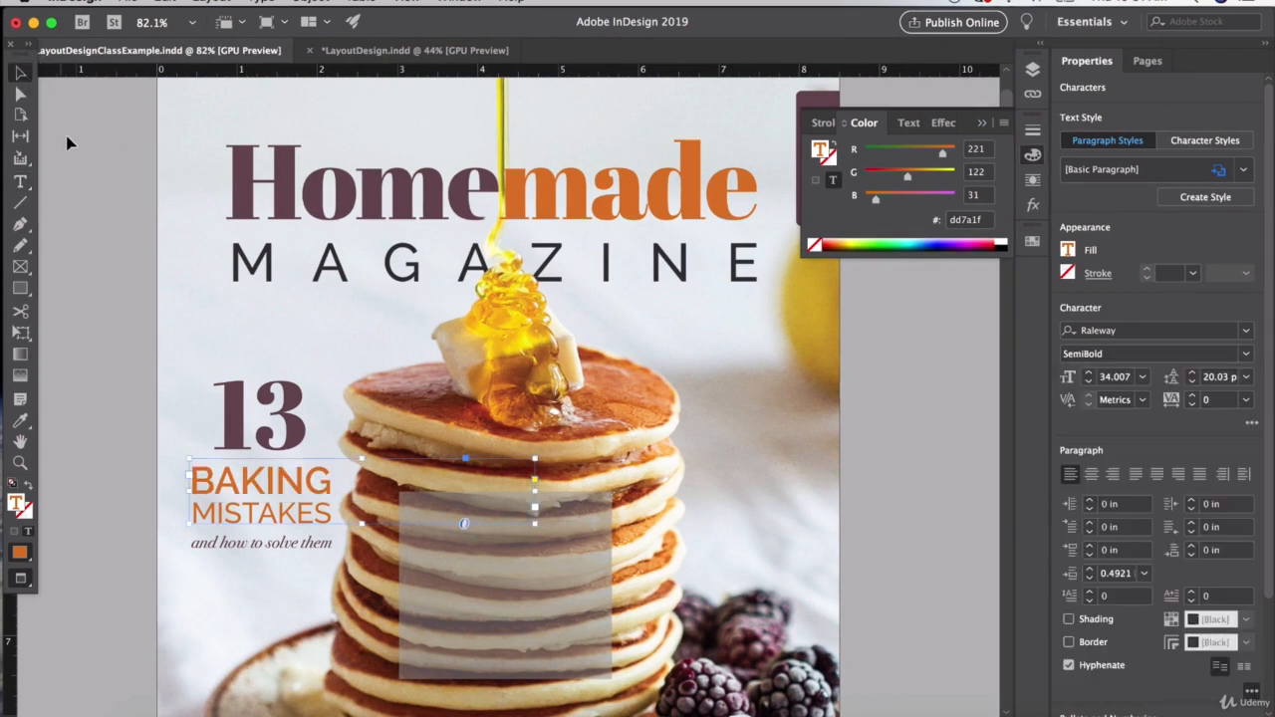
click(142, 376)
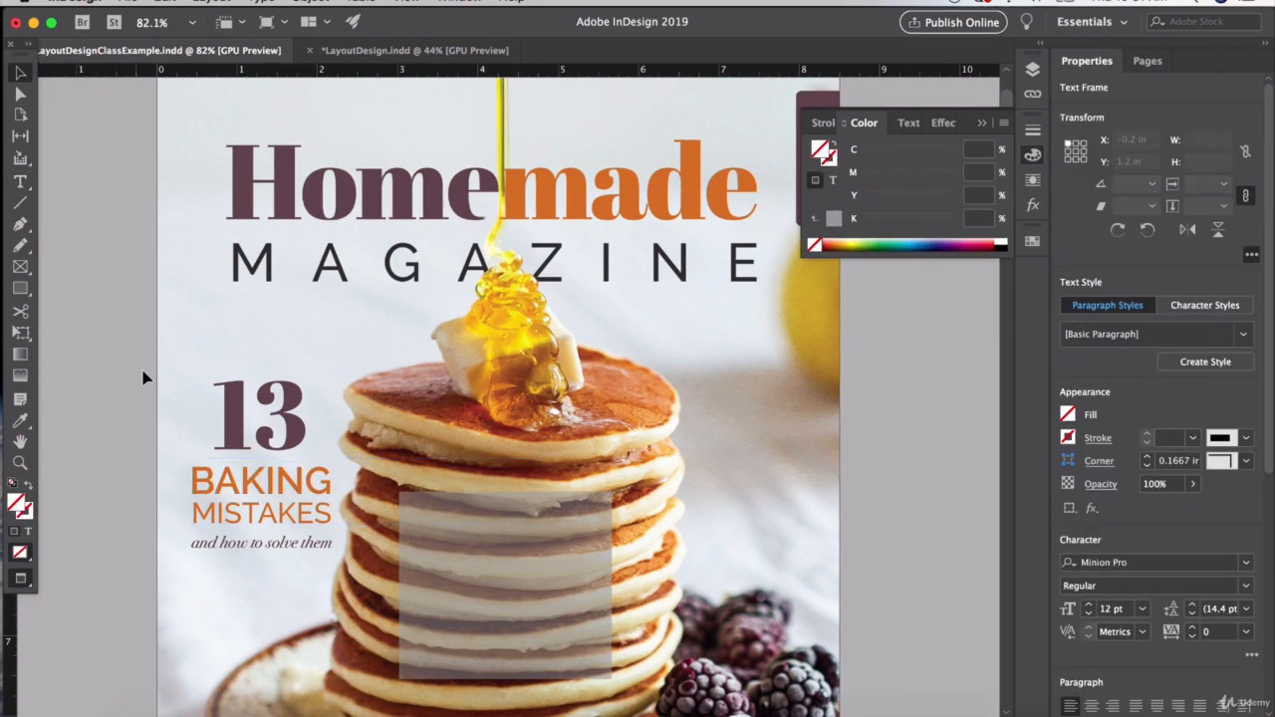
Nudge the tagline "and how to solve them" slightly down from the MISTAKES line
click(258, 558)
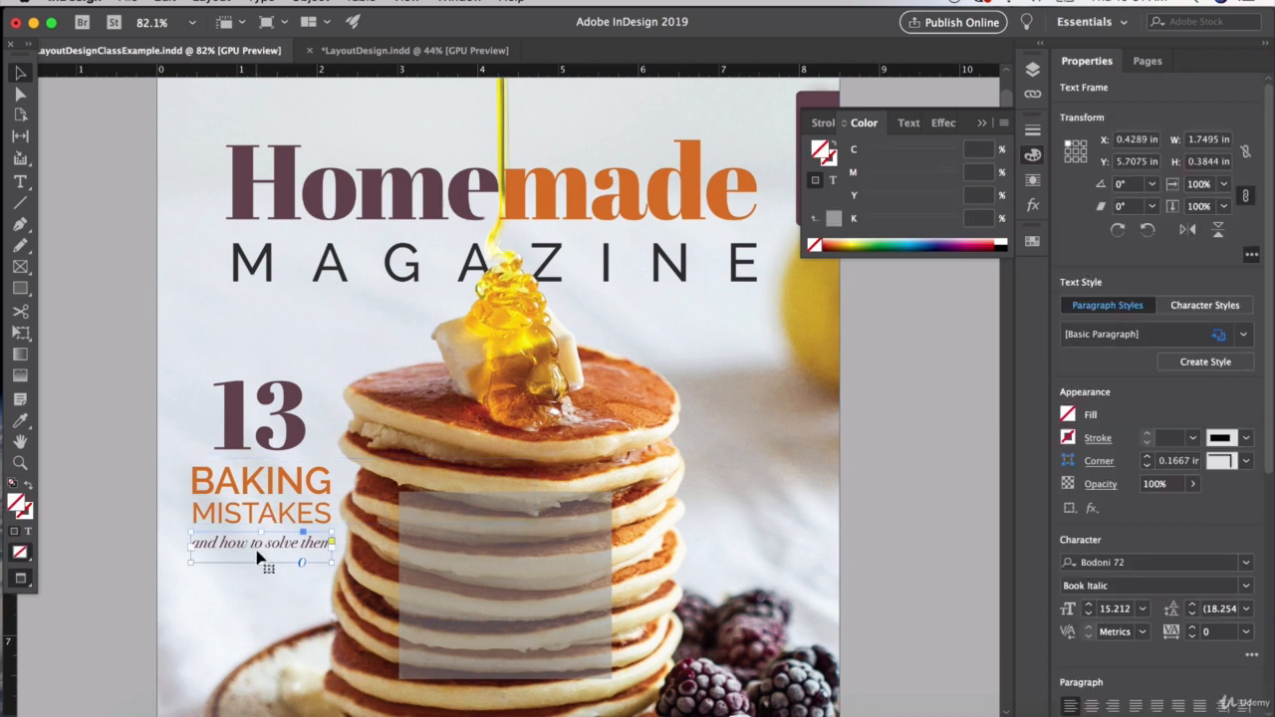
key(Down)
key(Down)
key(Down)
key(Down)
key(Down)
click(93, 474)
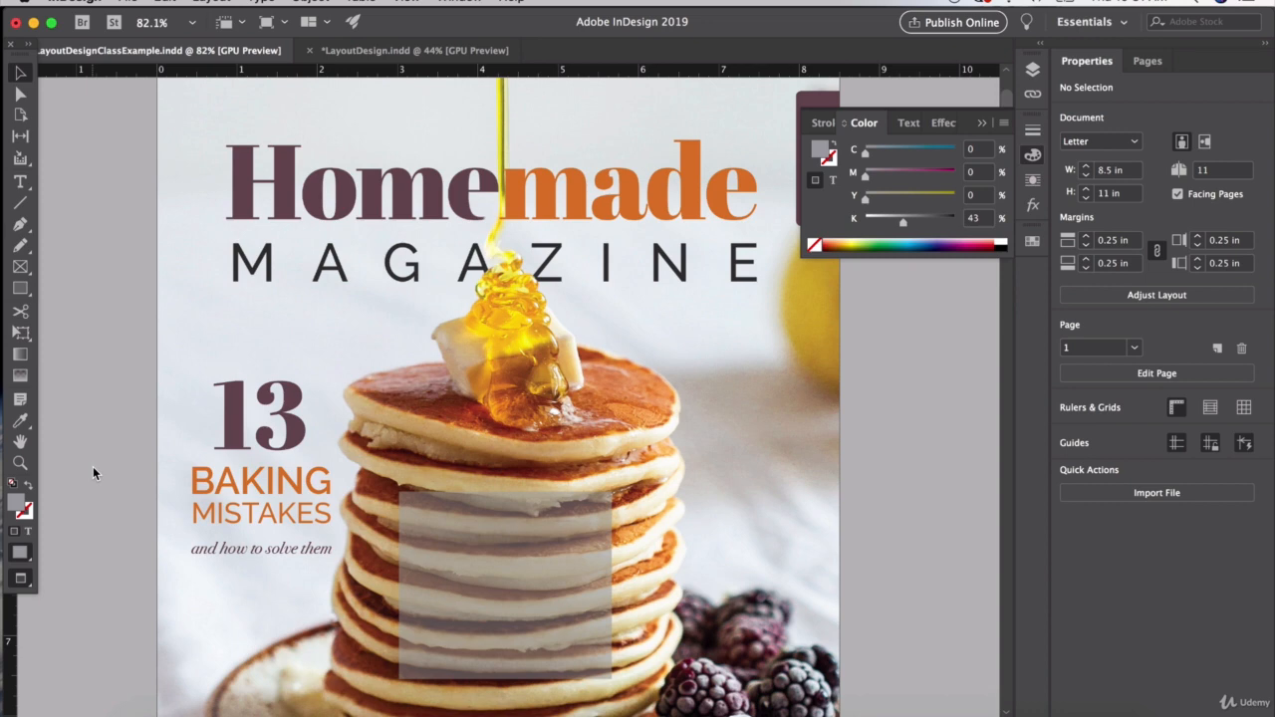
Copy the two dotted gold lines around the "Egg quality" quote on page 3 and paste them onto the cover
scroll(214, 539, down, 15)
scroll(214, 538, up, 1)
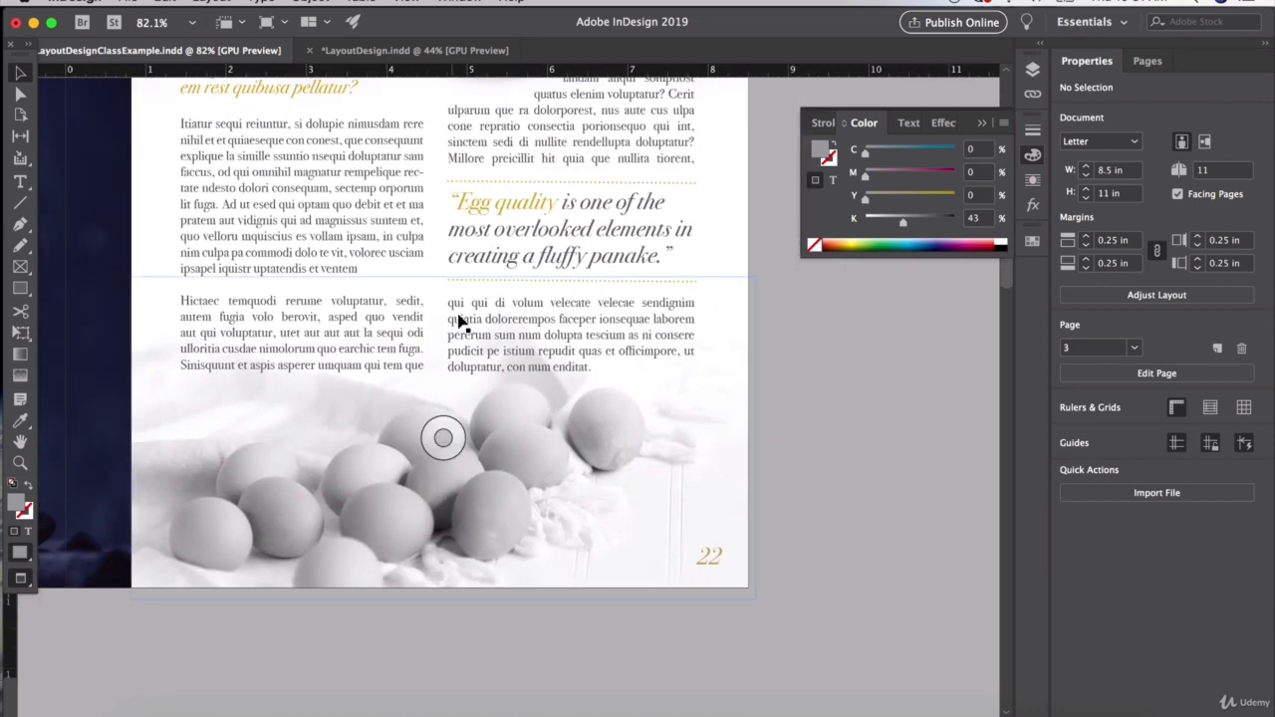
click(469, 280)
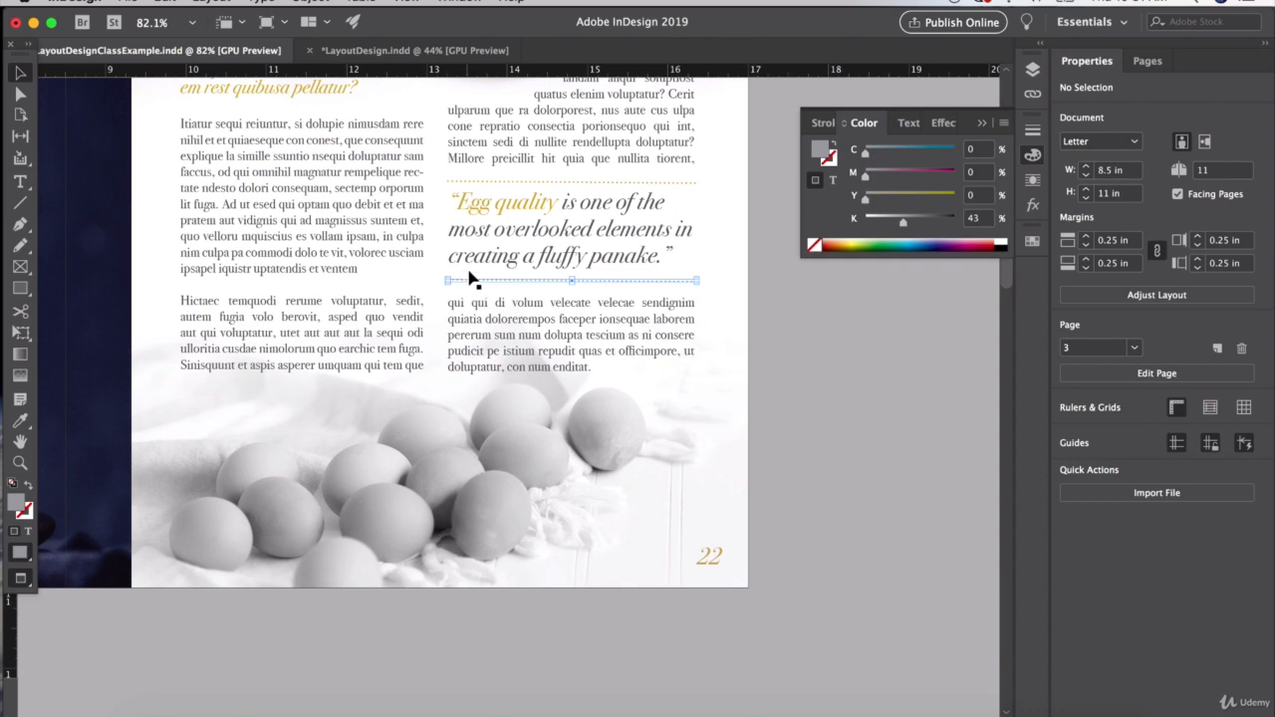
shift+click(477, 182)
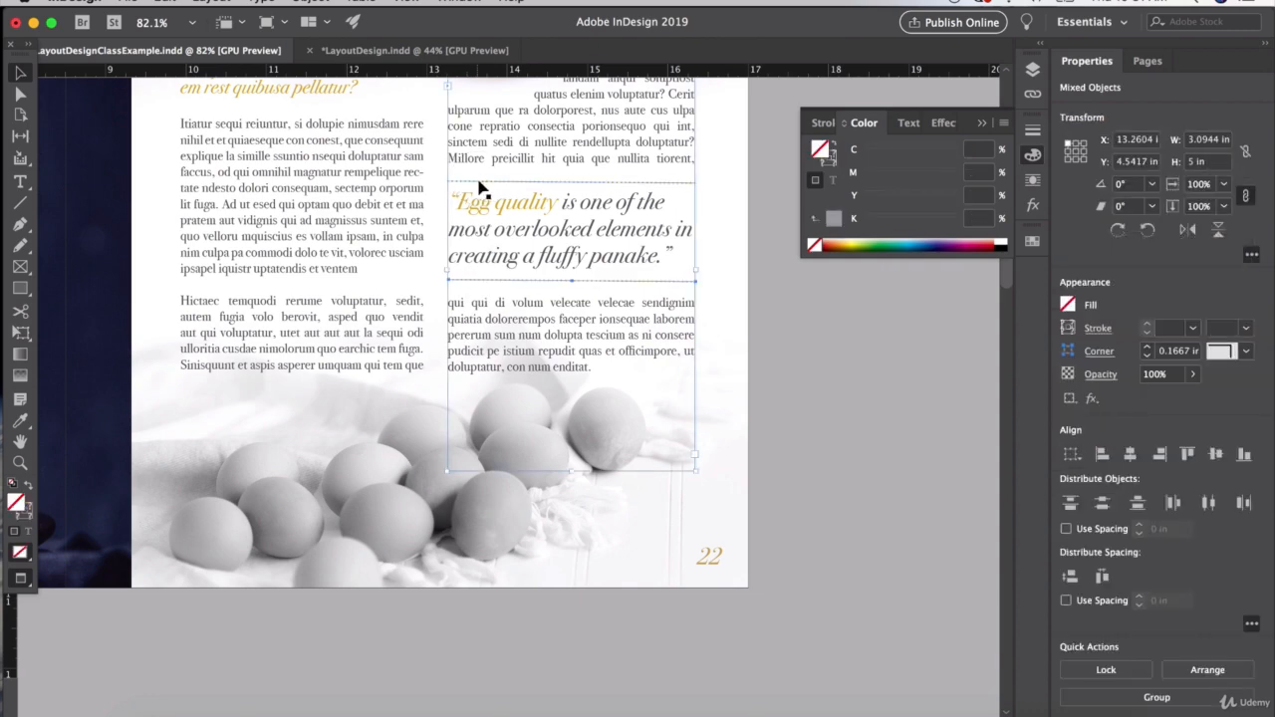
shift+click(683, 281)
scroll(495, 334, up, 20)
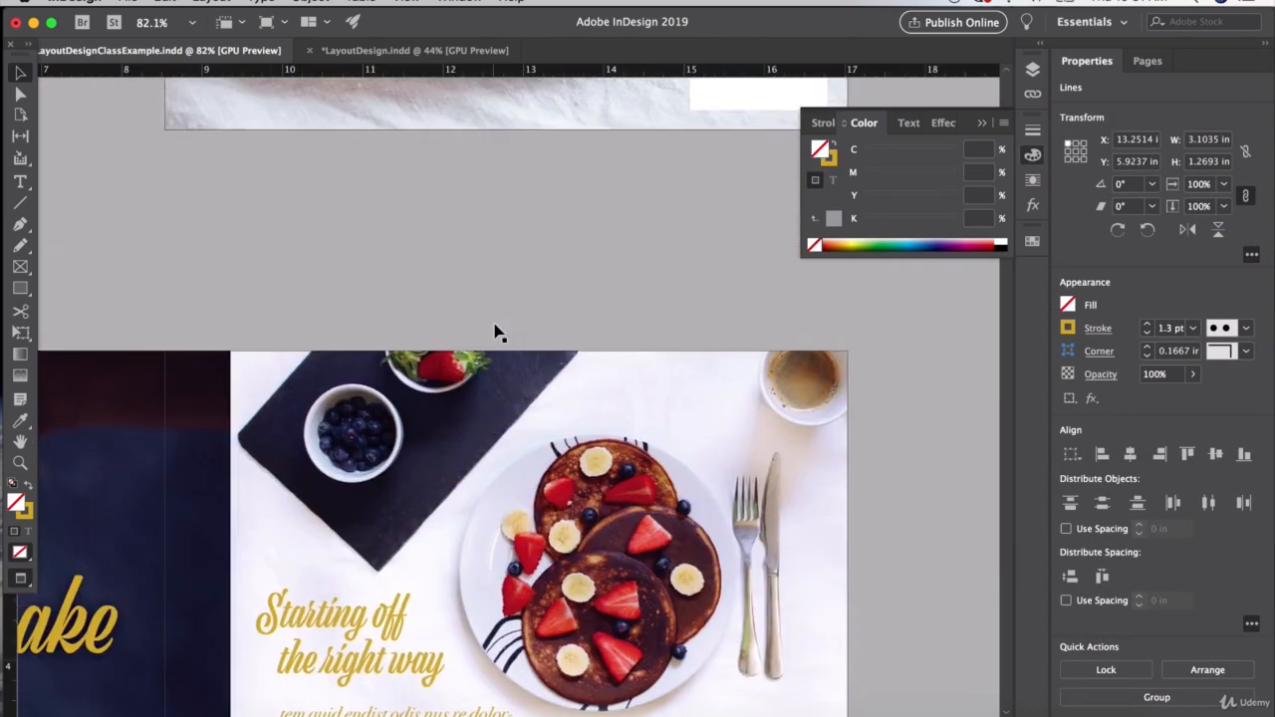
key(super+v)
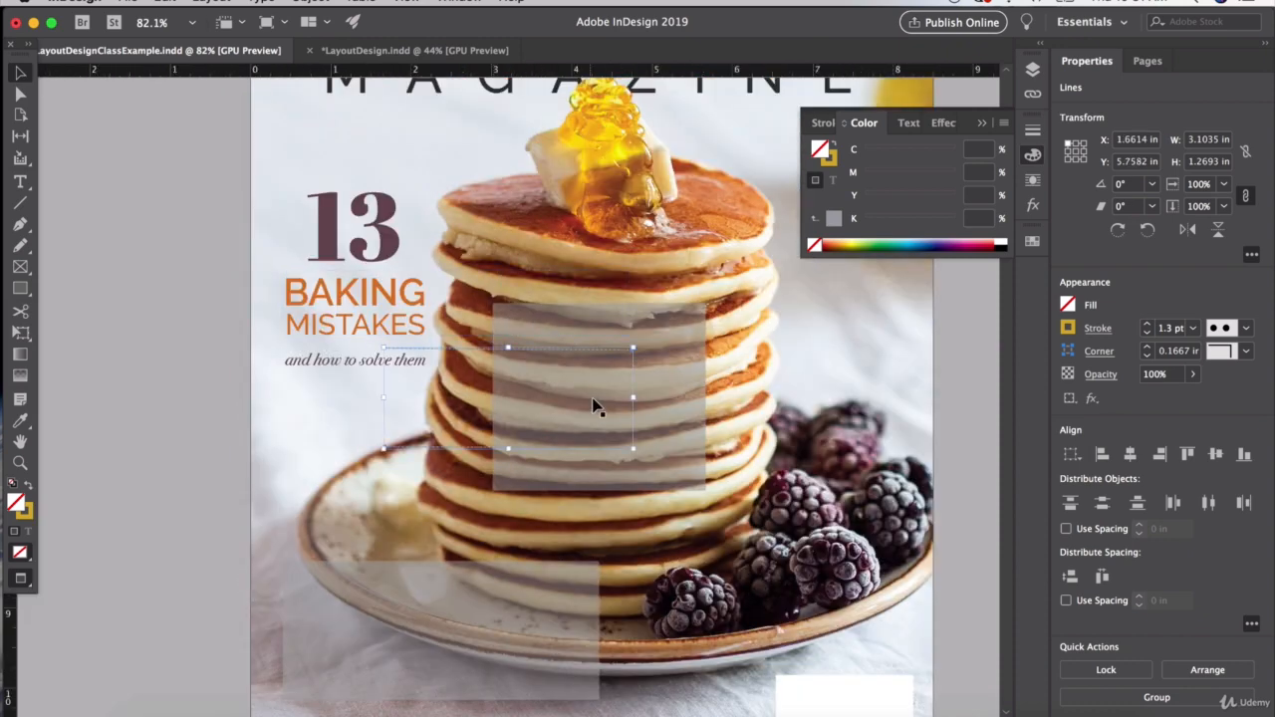
Shorten the pasted dotted lines to about 1.84 in and place them above and below the BAKING MISTAKES text block
drag(633, 397, 531, 397)
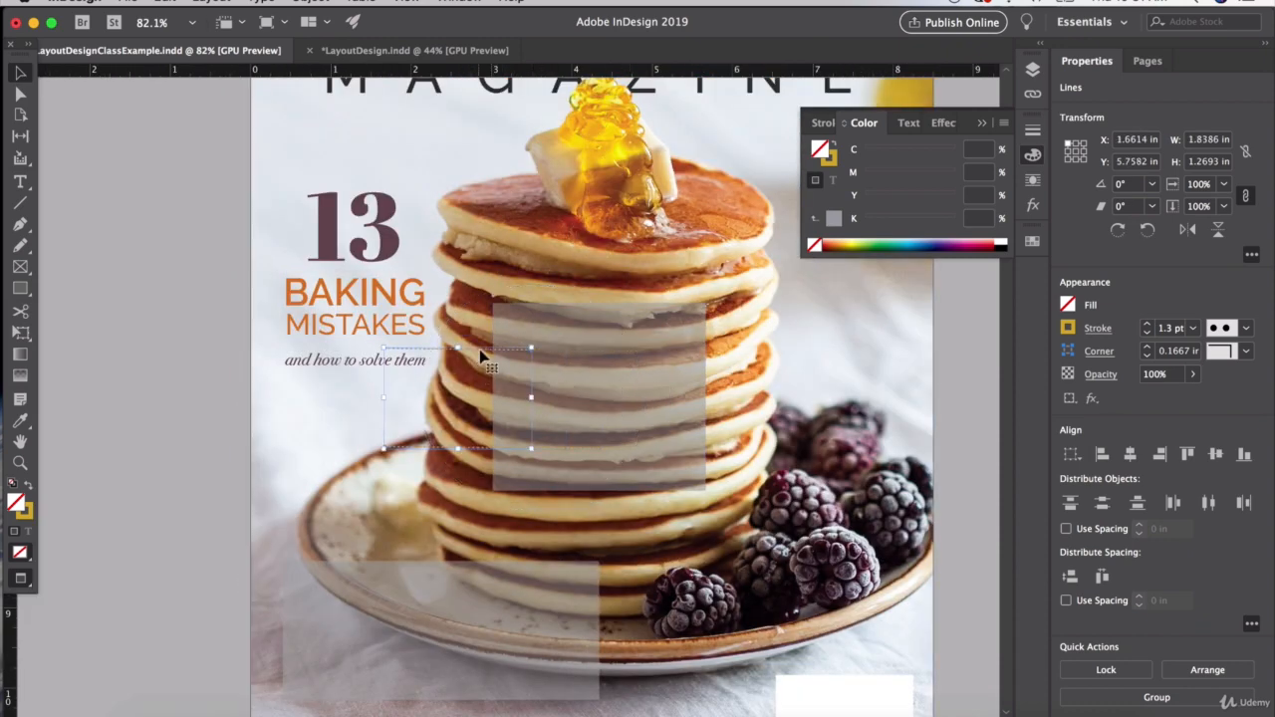
drag(445, 335, 386, 284)
click(171, 309)
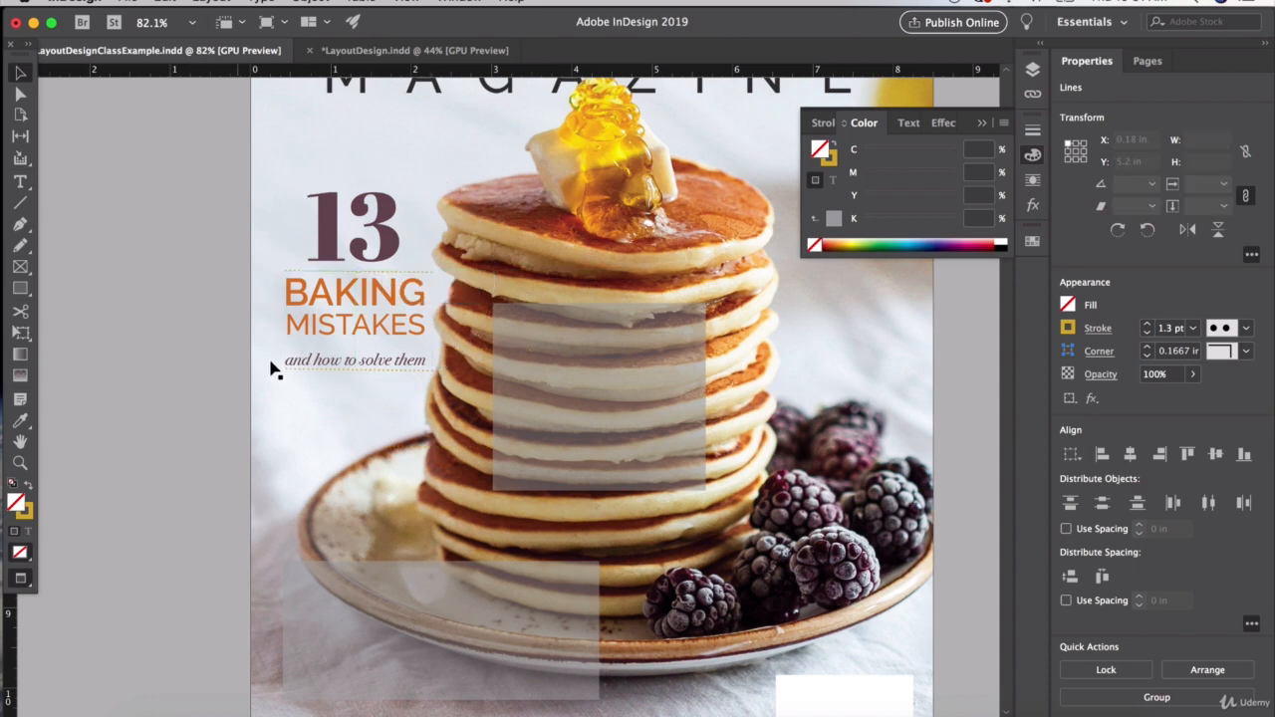
Shift the BAKING MISTAKES text and its tagline down to open space beneath the upper dotted line
click(333, 380)
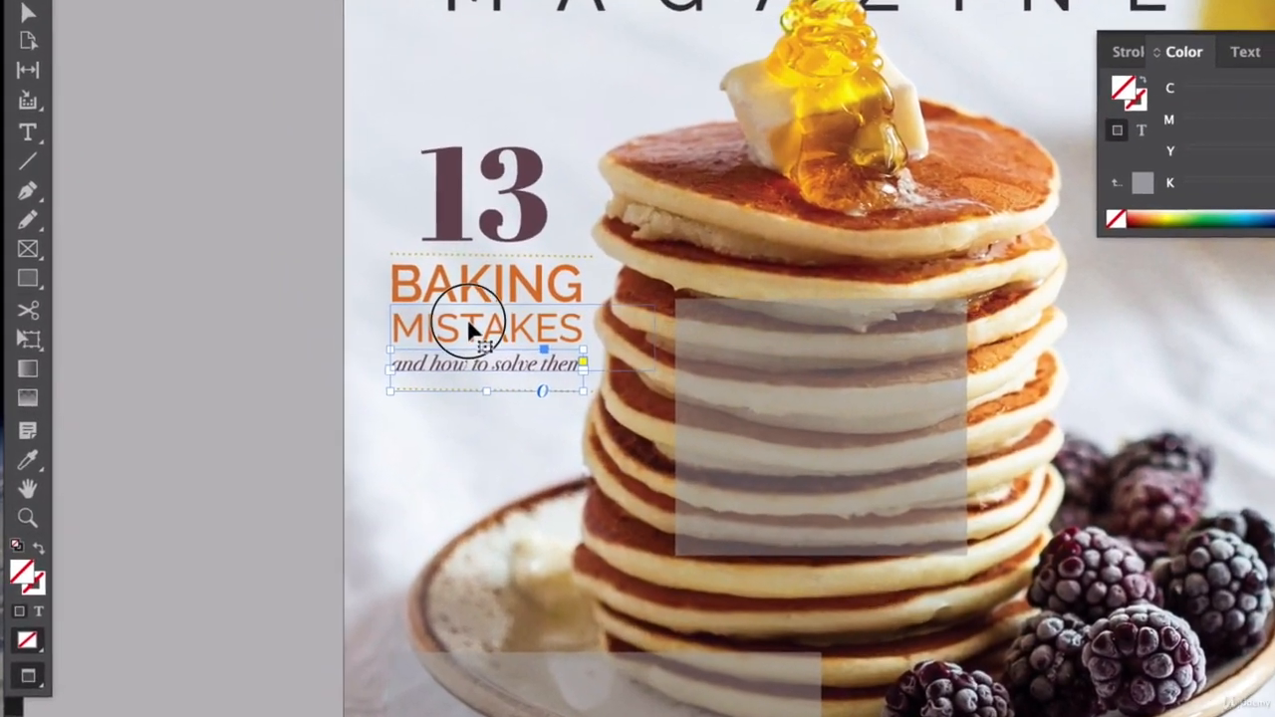
shift+click(353, 320)
key(Up)
shift+click(515, 276)
key(Down)
key(Down)
key(Down)
key(Down)
Nudge the lower dotted line down and the number 13 up to even out the spacing of the text block
click(355, 373)
click(458, 403)
key(Down)
key(Down)
key(Down)
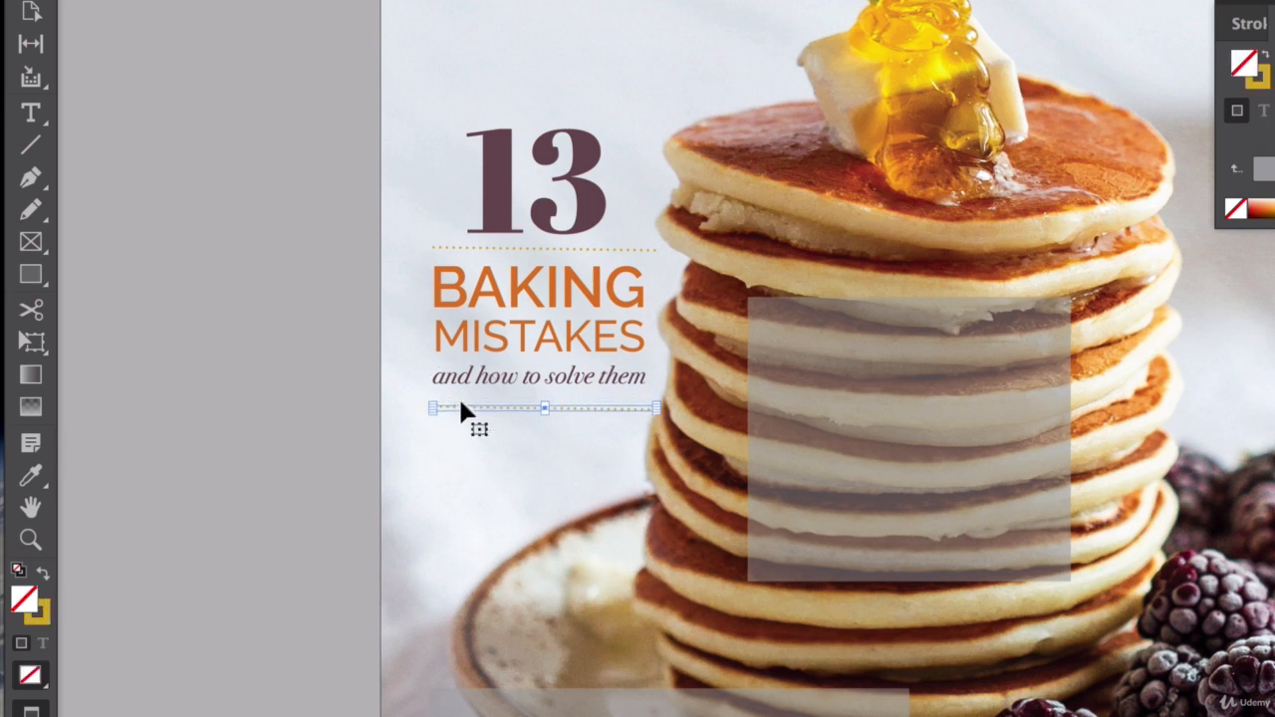
click(519, 167)
key(Up)
key(Up)
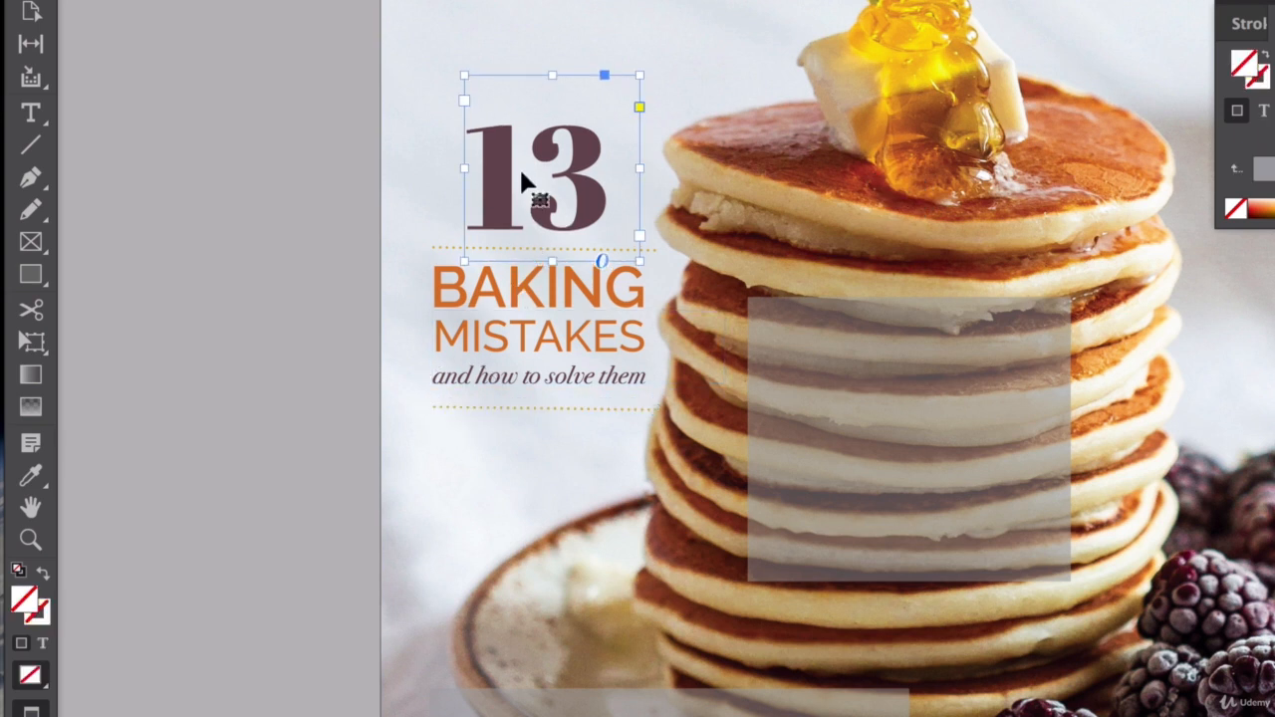
click(180, 285)
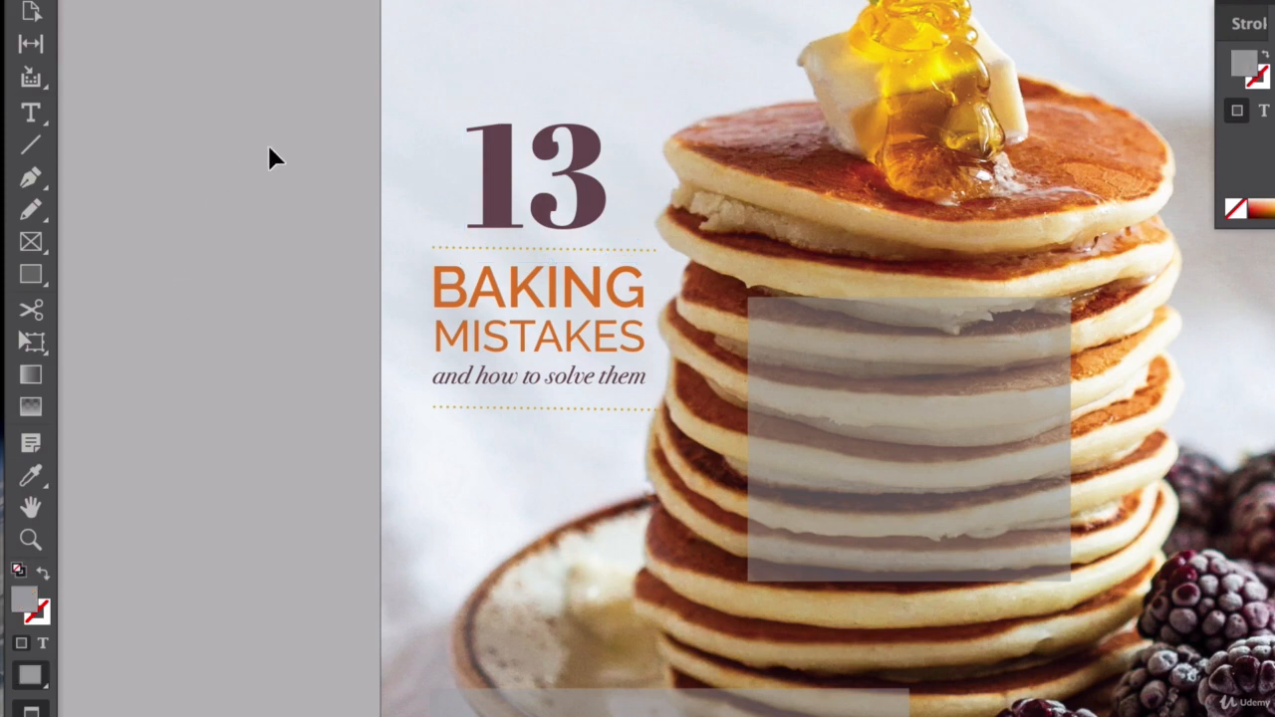
click(499, 384)
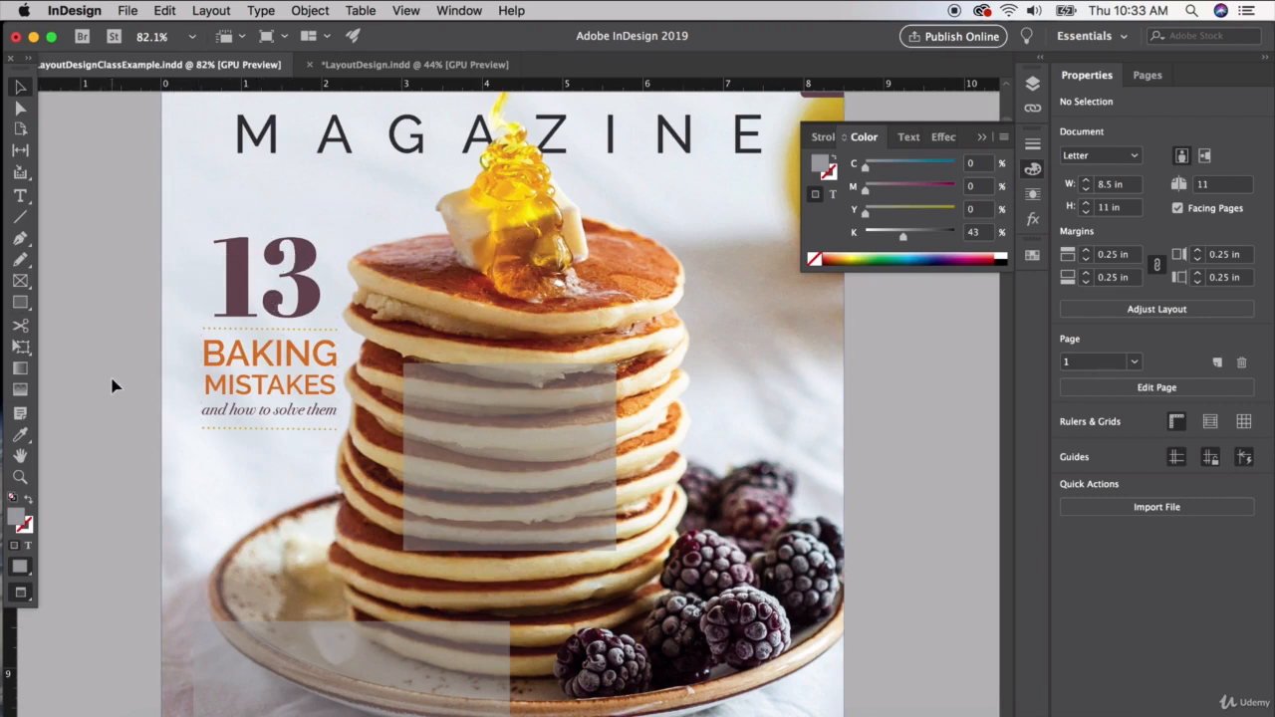
Delete the translucent grey placeholder rectangle at the lower left of the cover
scroll(139, 451, down, 4)
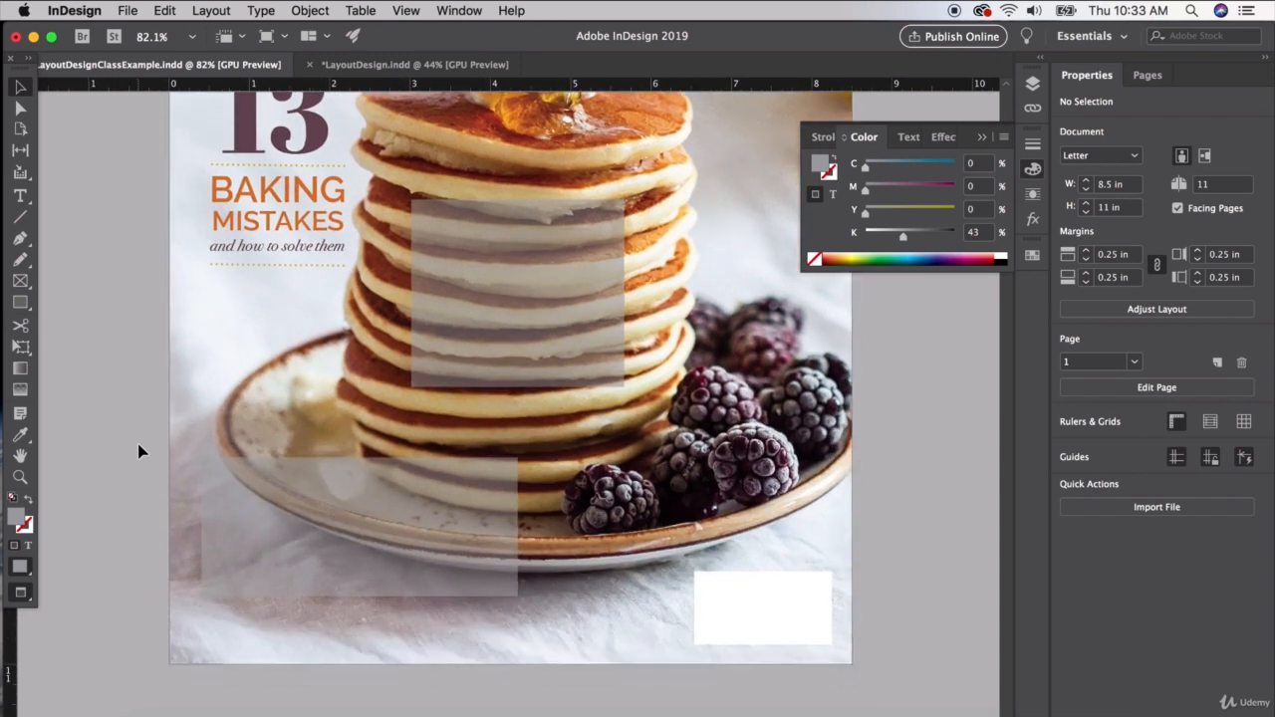
scroll(262, 549, down, 1)
scroll(261, 549, right, 1)
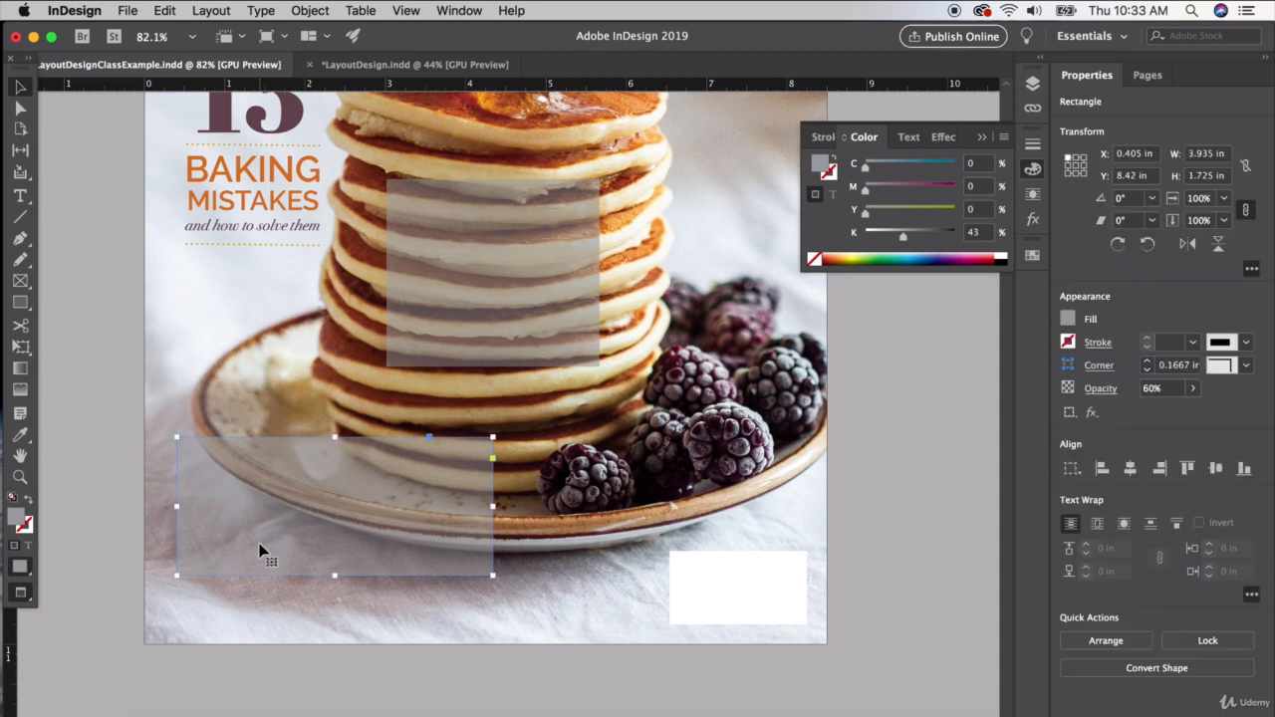
key(Delete)
Copy the four text frames of the "How to Make the Perfect Pancake" title from page 2 and paste them onto the cover
scroll(287, 519, down, 2)
scroll(287, 519, down, 10)
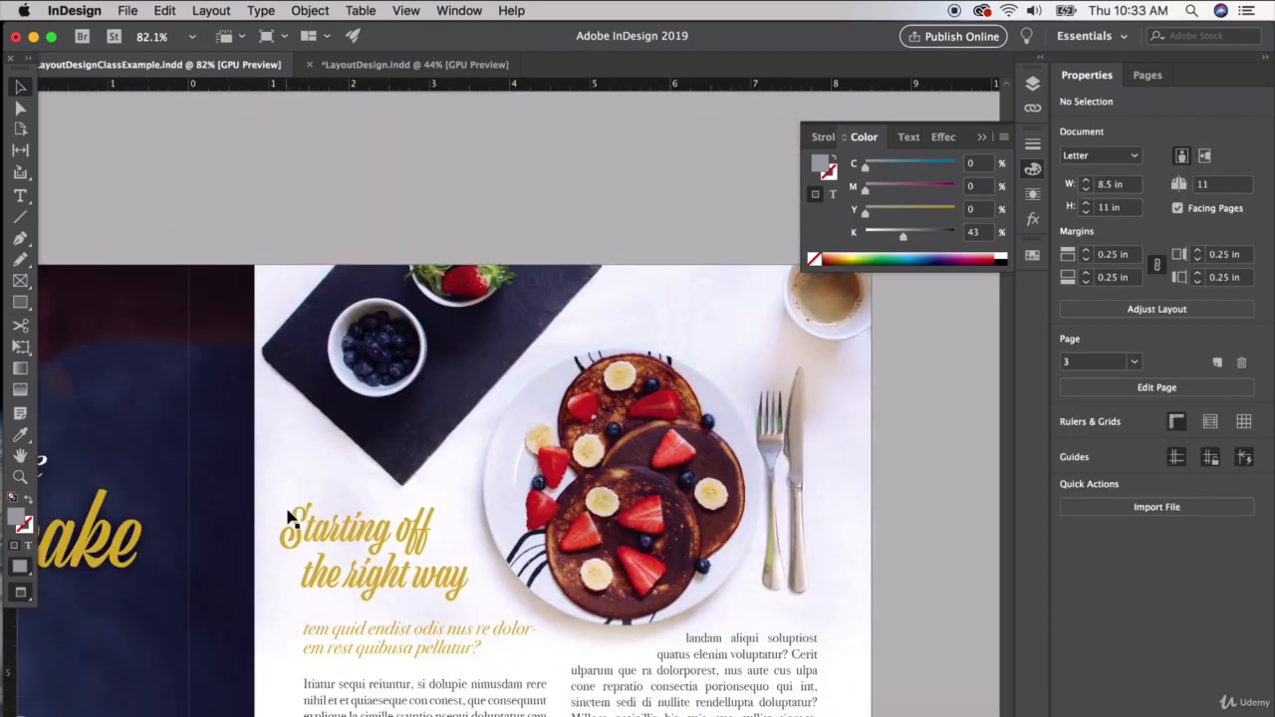
scroll(299, 518, left, 10)
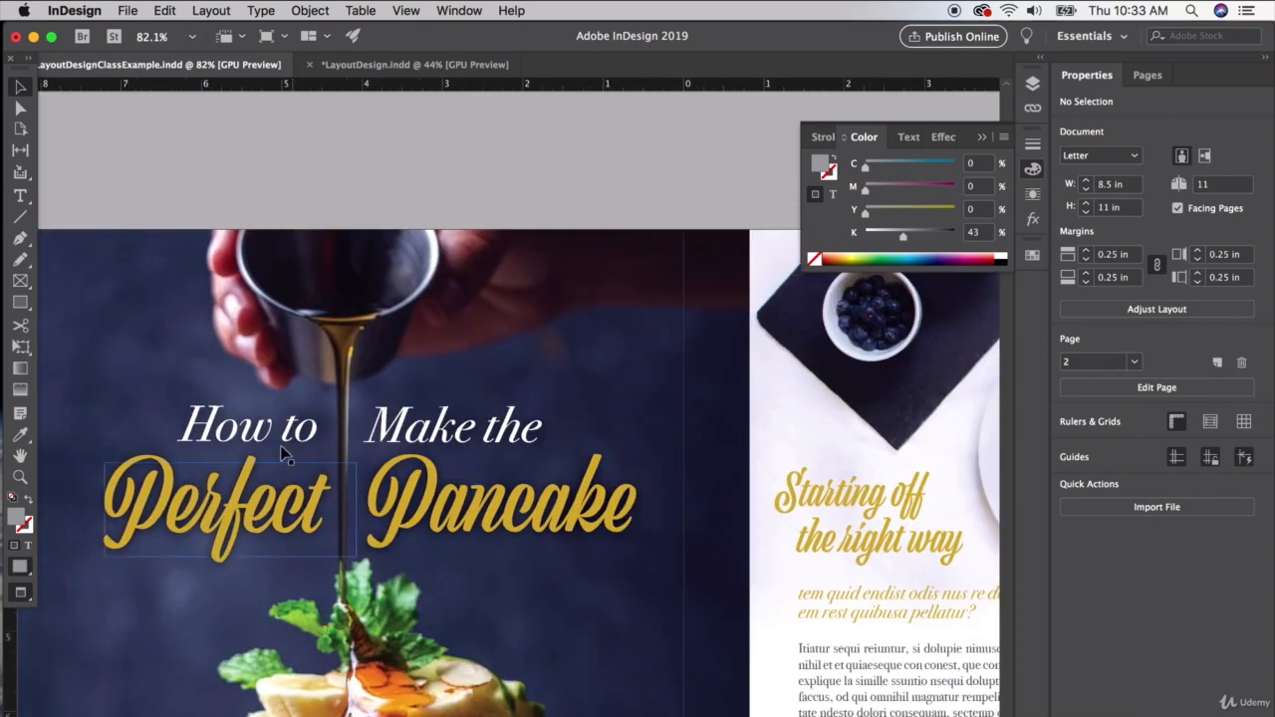
click(264, 422)
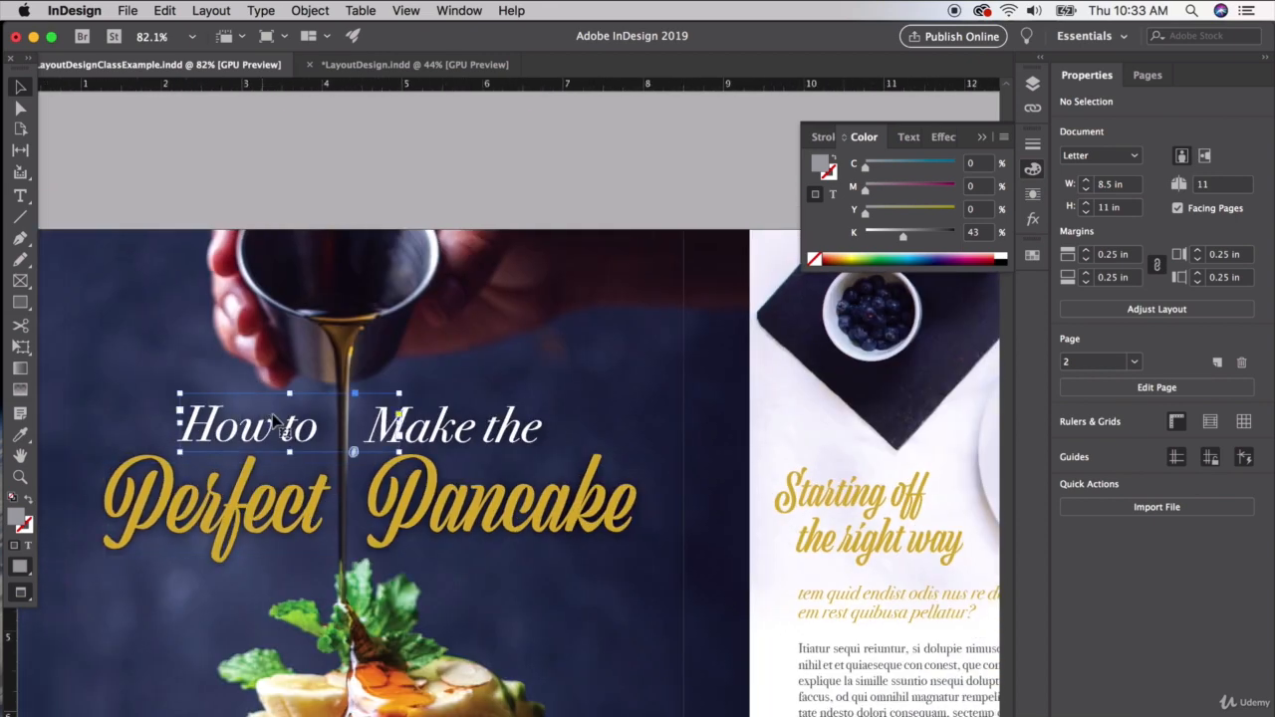
shift+click(487, 441)
shift+click(448, 506)
shift+click(230, 513)
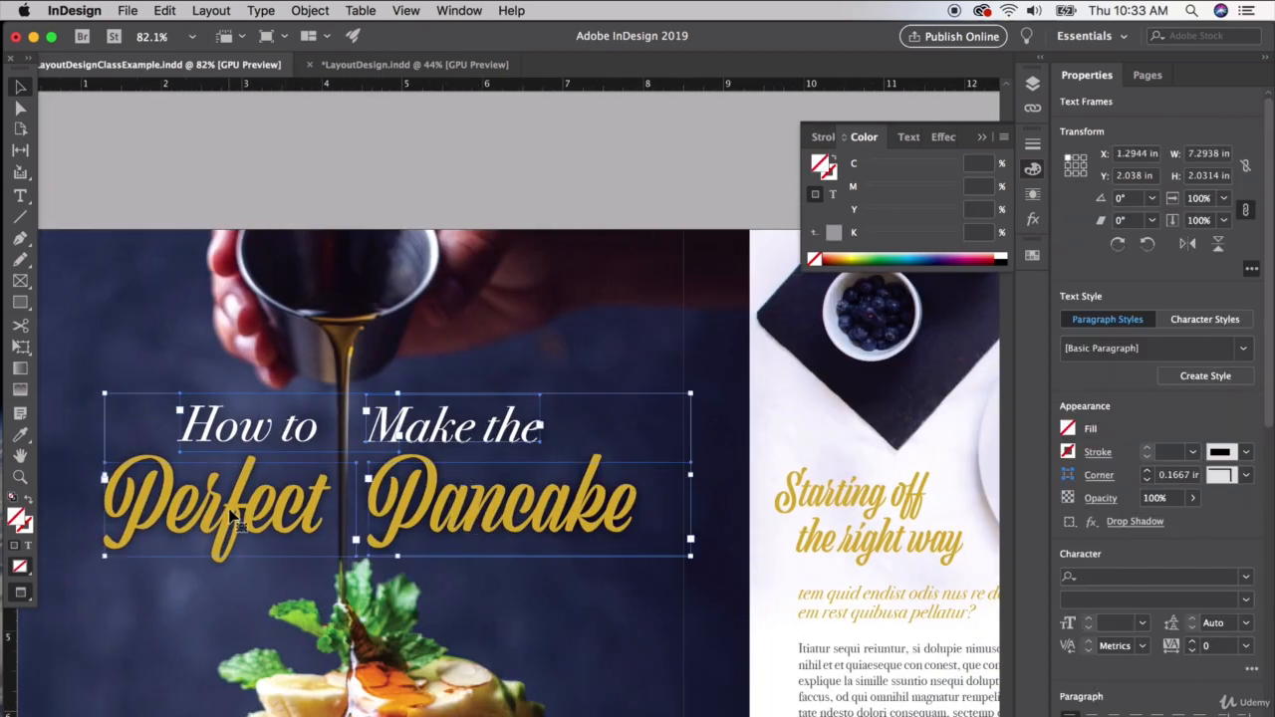
scroll(232, 516, up, 10)
scroll(232, 516, right, 5)
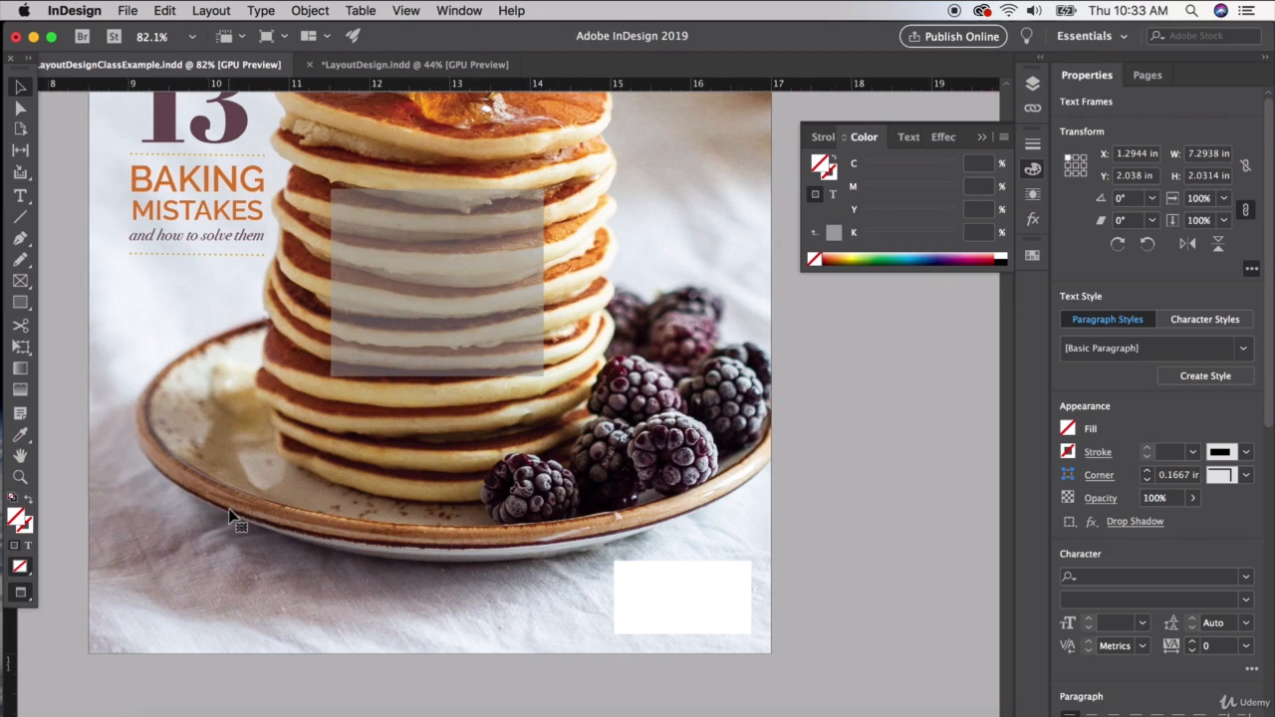
key(super+v)
Scale the pasted title proportionally to about 5.36 in wide and place it over the plate at the cover's lower left
drag(602, 453, 522, 543)
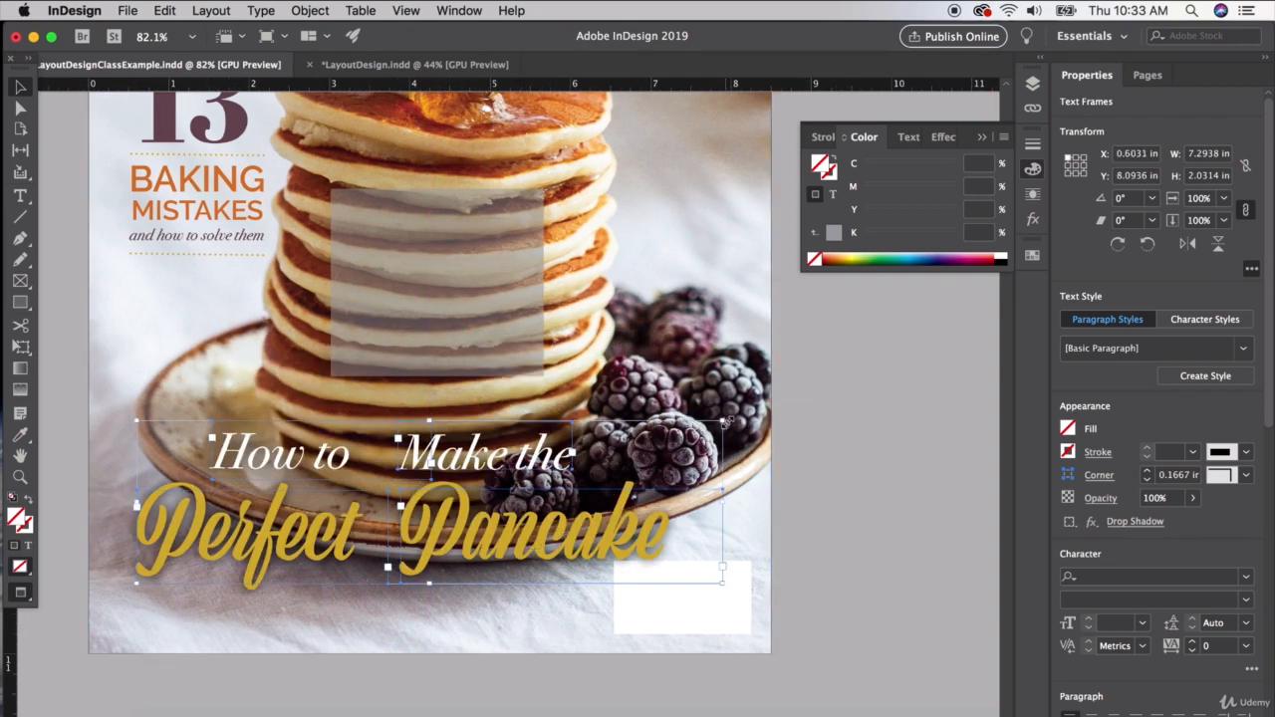
drag(722, 421, 566, 465)
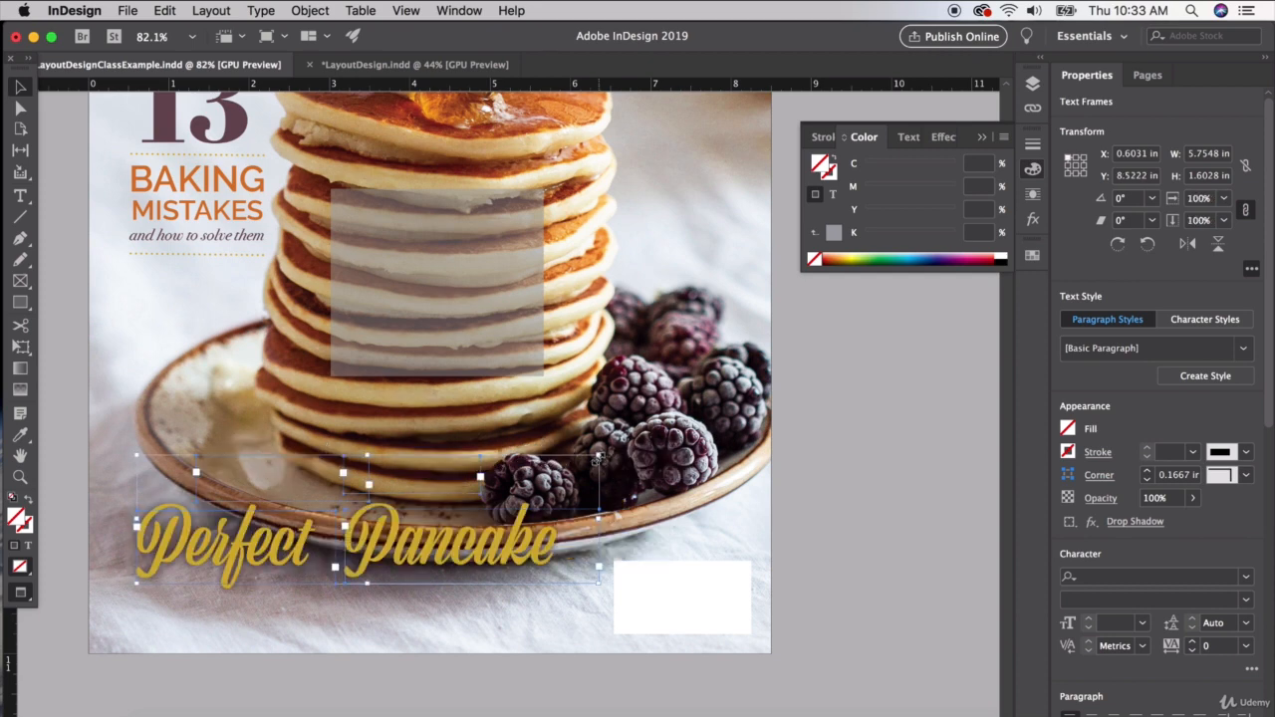
drag(387, 540, 332, 561)
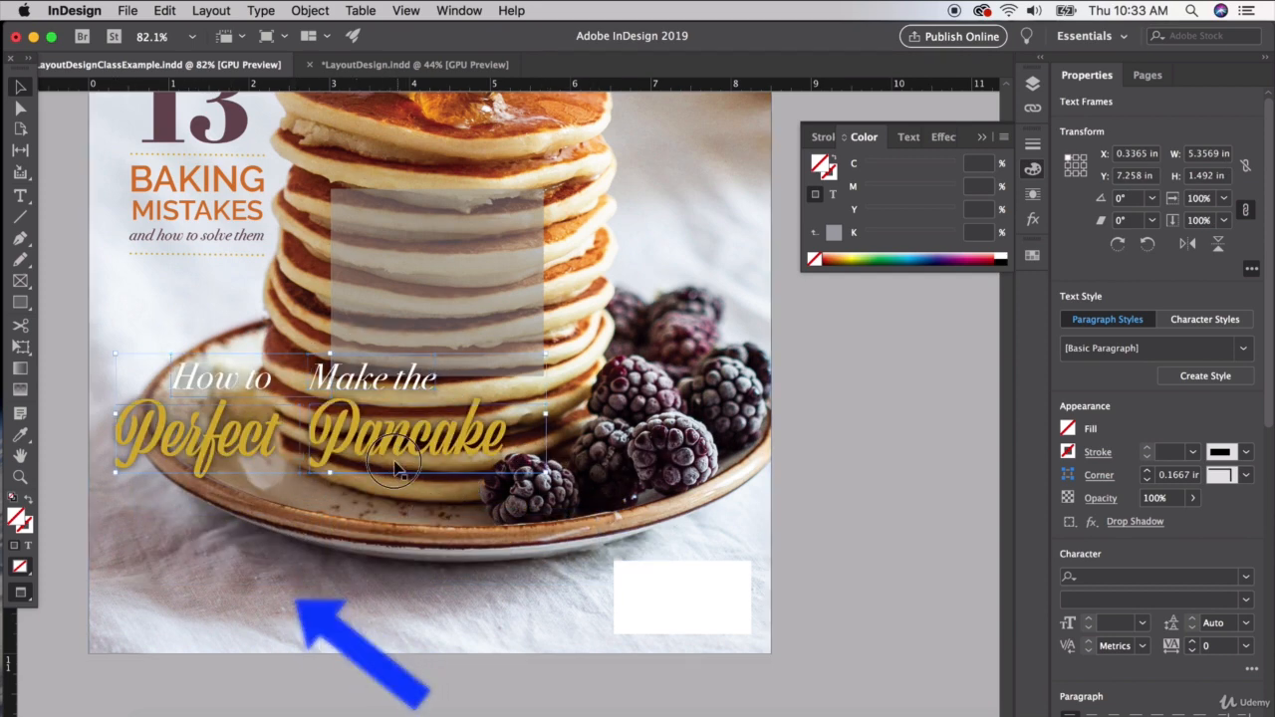
drag(392, 535, 403, 537)
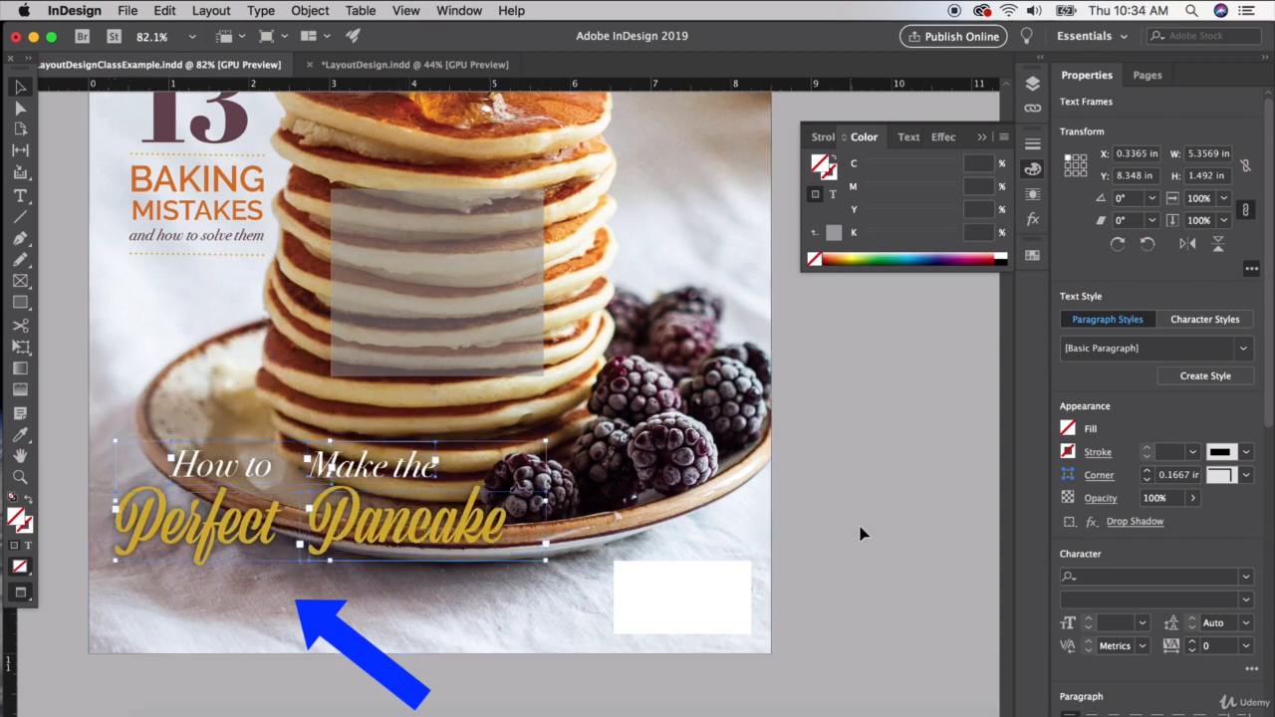
click(451, 589)
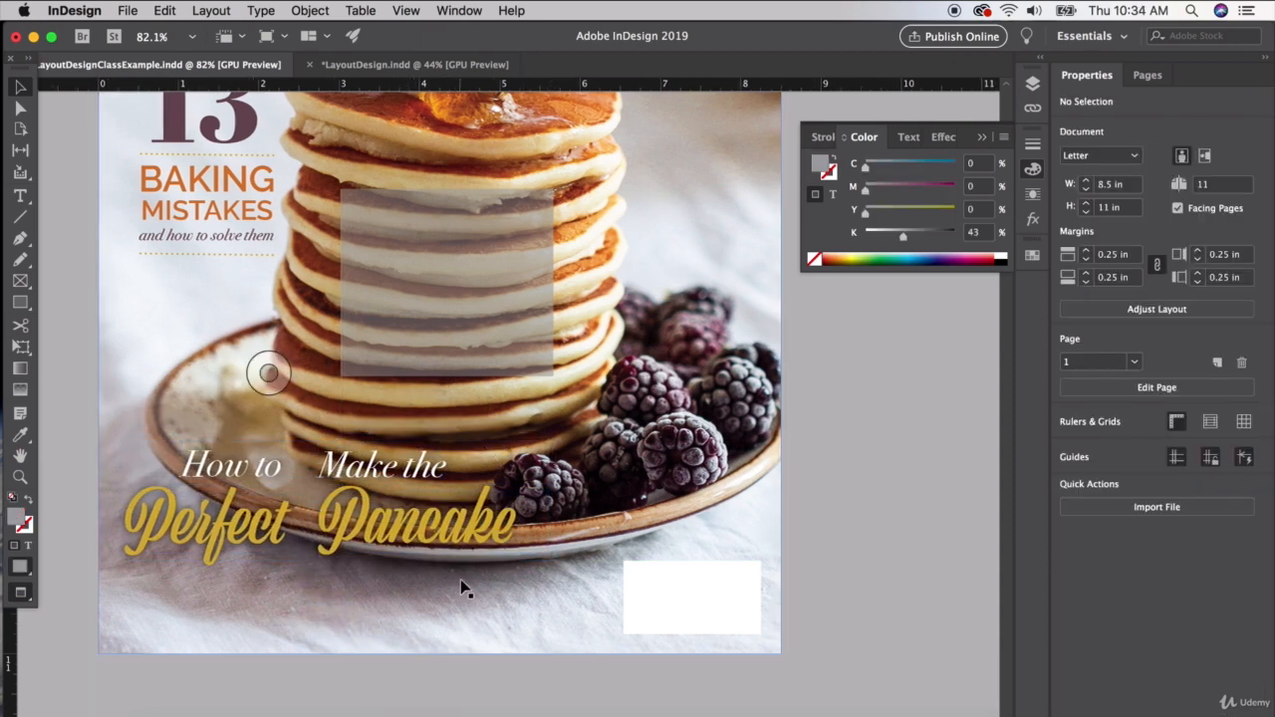
Move the words "Make the" into the "How to" text frame so the line reads "How to Make the"
scroll(460, 587, left, 1)
triple_click(390, 455)
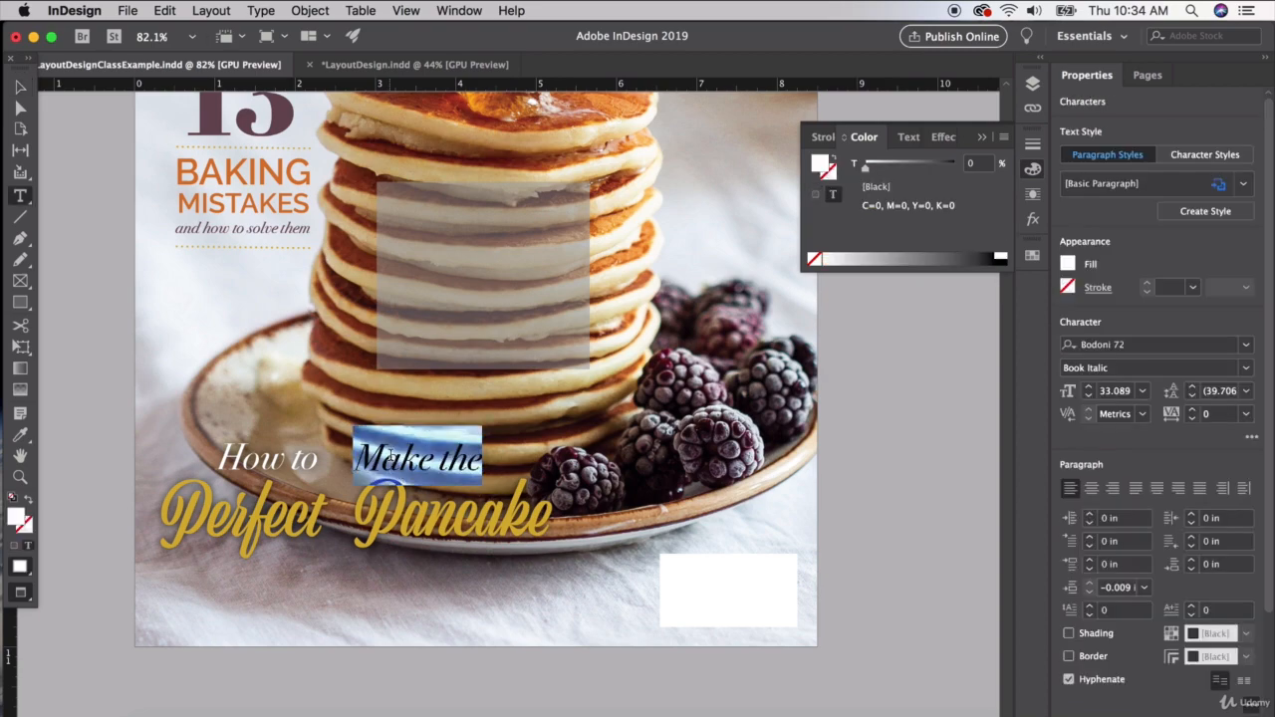
key(BackSpace)
key(super+z)
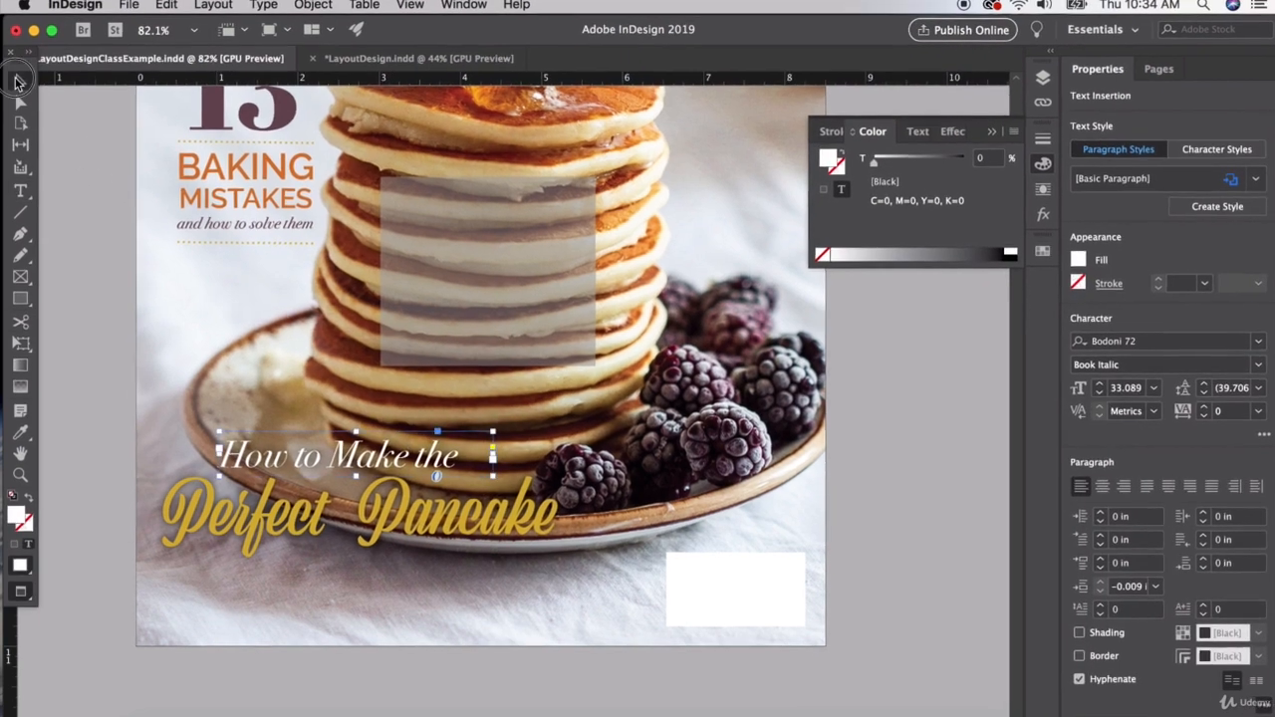
click(20, 87)
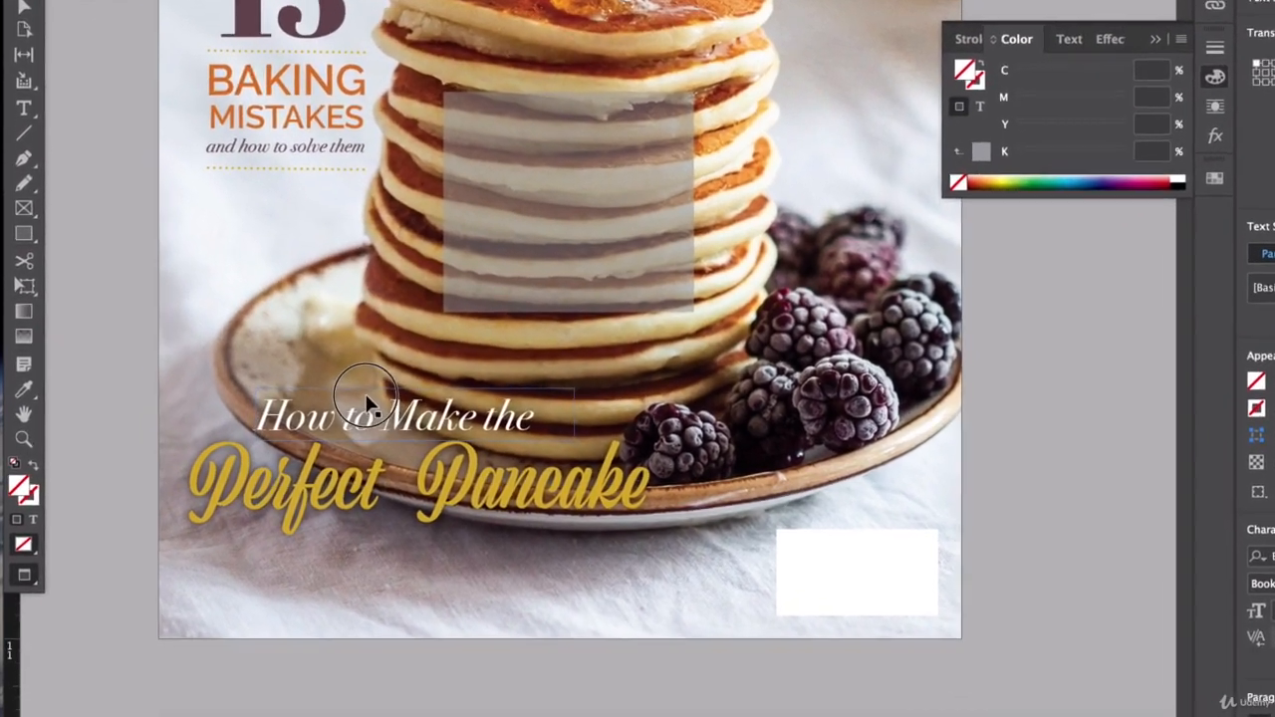
Stack the title words on the cover, shifting "Perfect" up under "How to Make the" and placing "Pancake" diagonally below it
drag(366, 395, 356, 386)
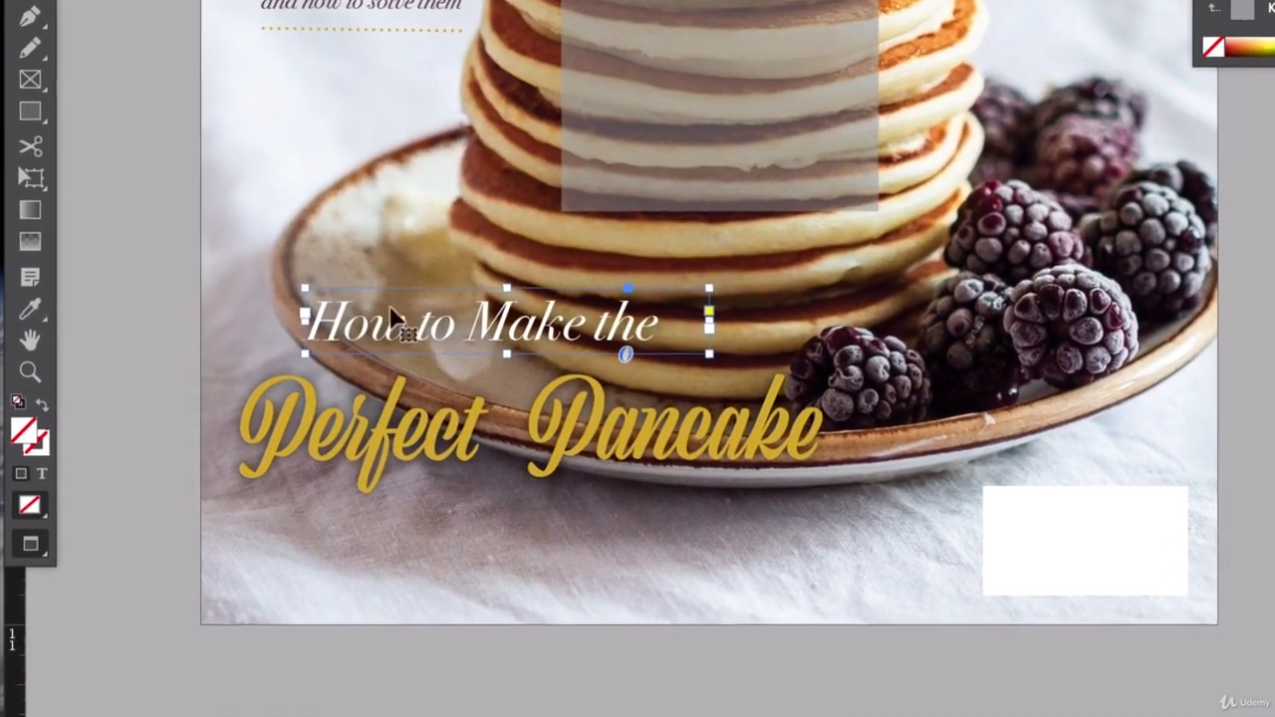
click(84, 352)
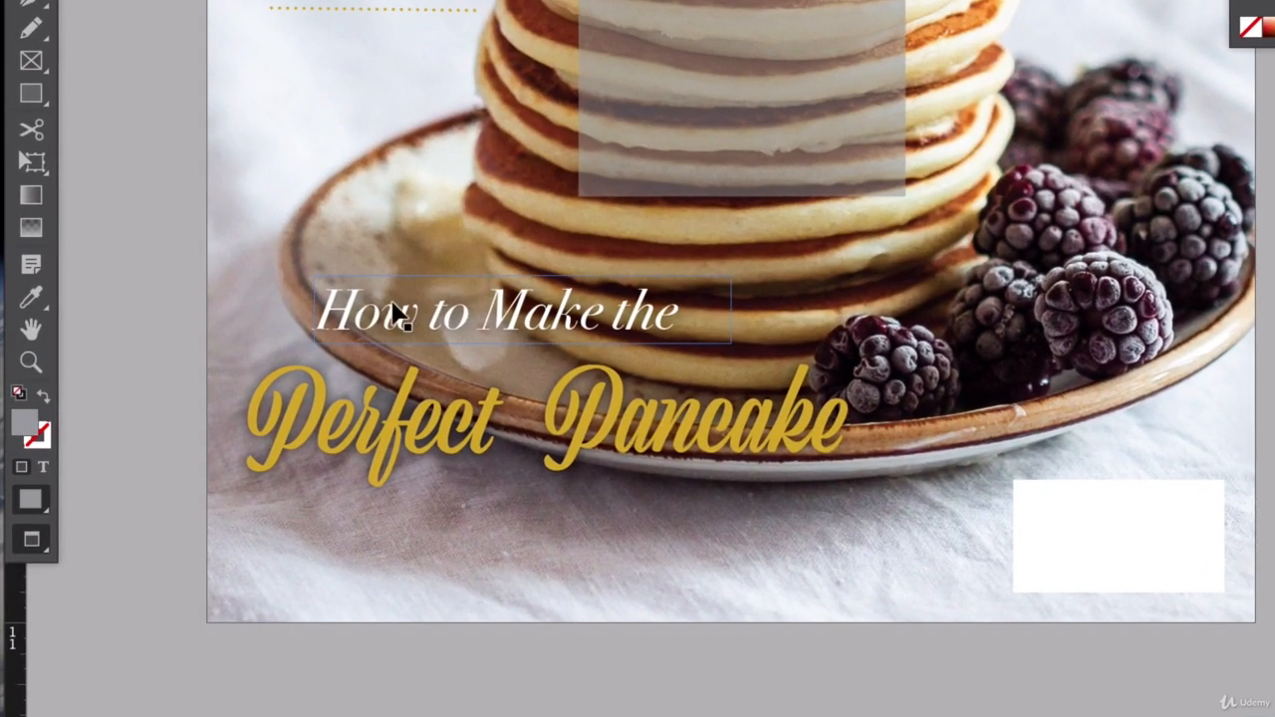
click(425, 412)
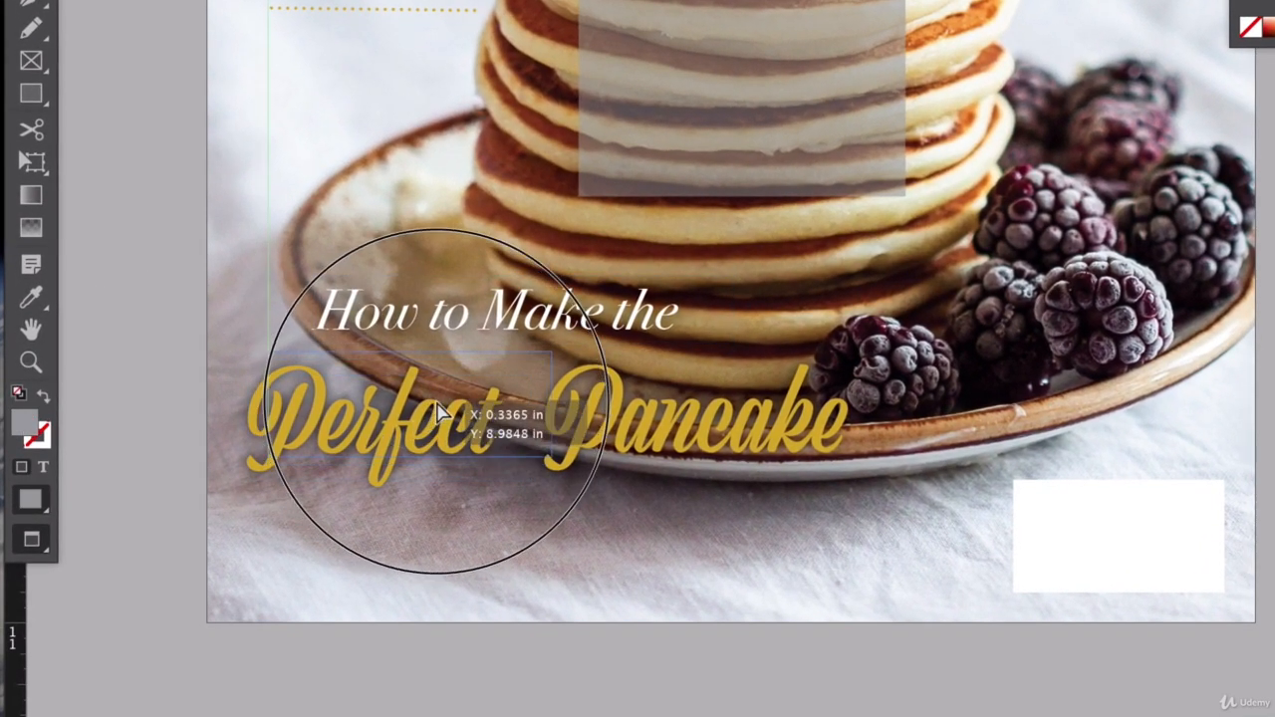
drag(732, 431, 600, 486)
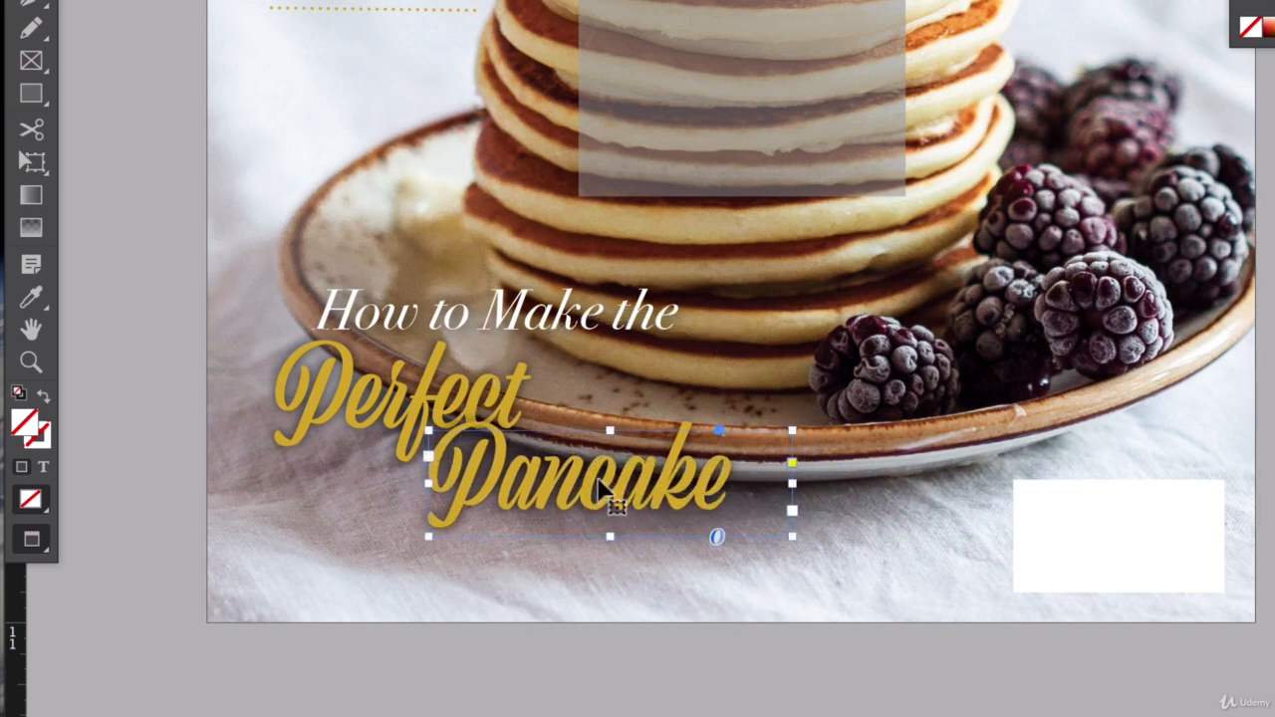
key(Down)
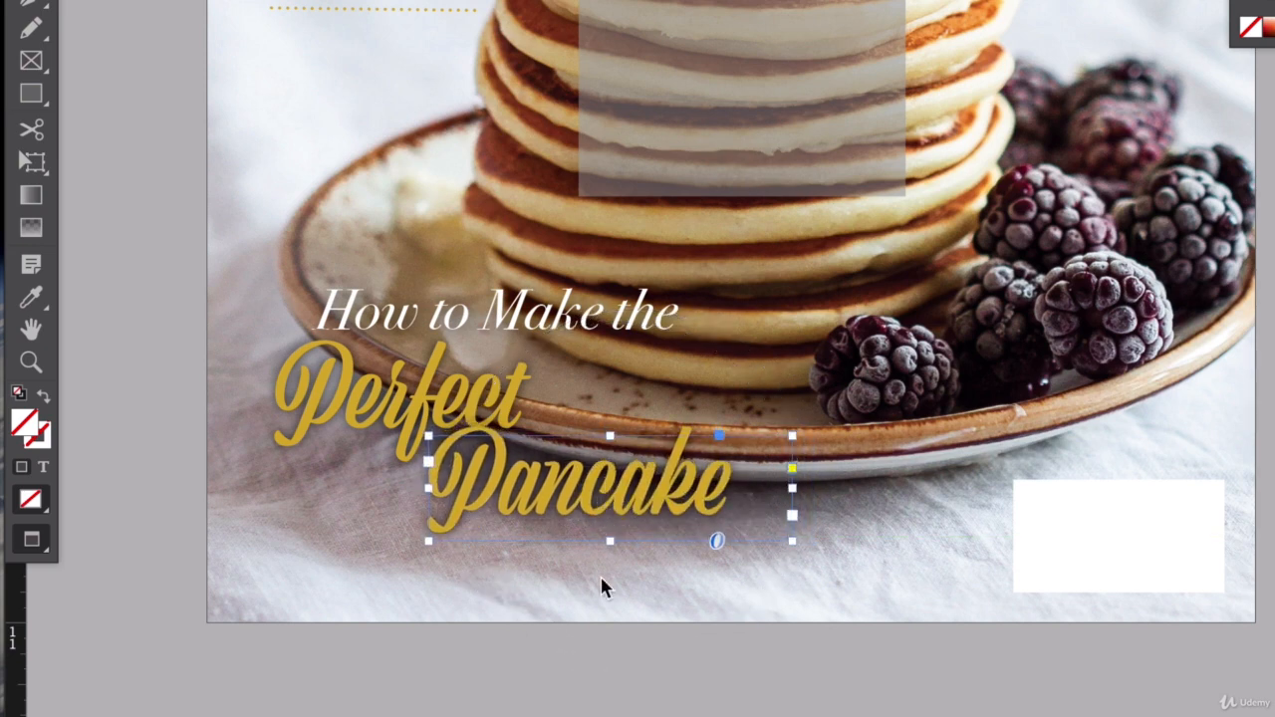
key(ctrl+shift+a)
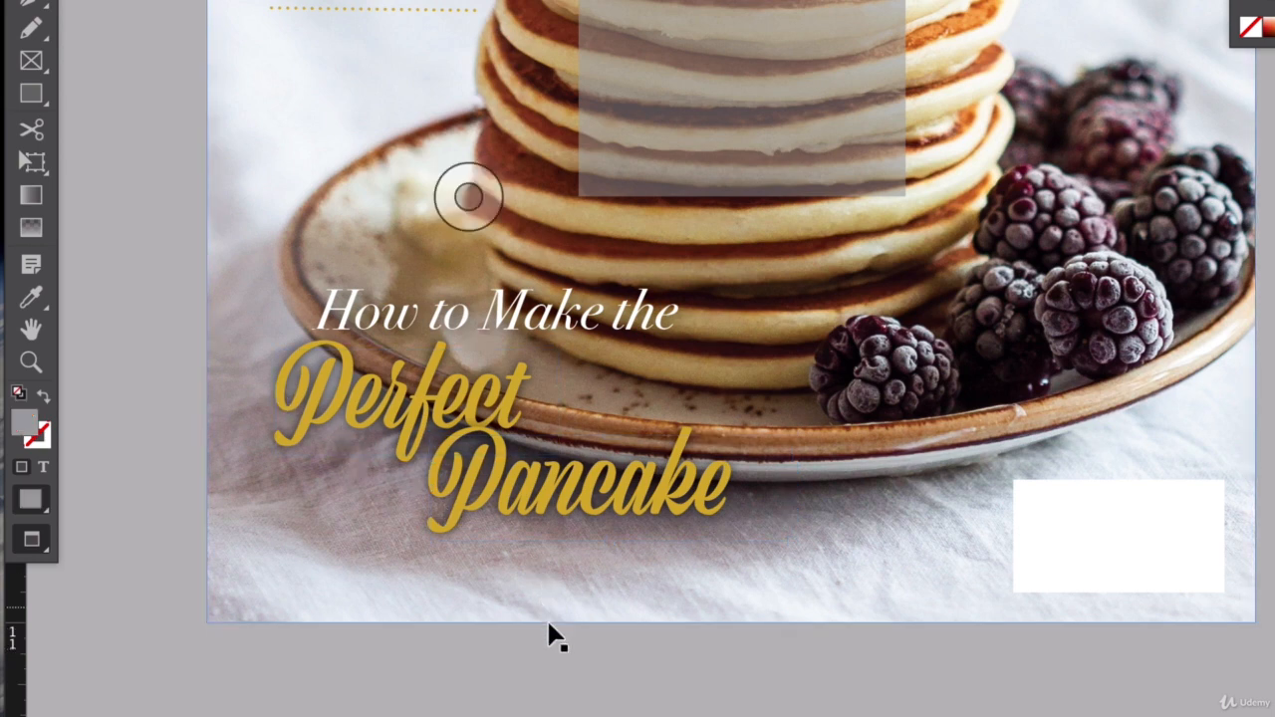
Fine-tune the position of "Pancake" so it tucks closely under the end of "Perfect"
drag(589, 501, 546, 506)
key(ctrl+z)
click(538, 694)
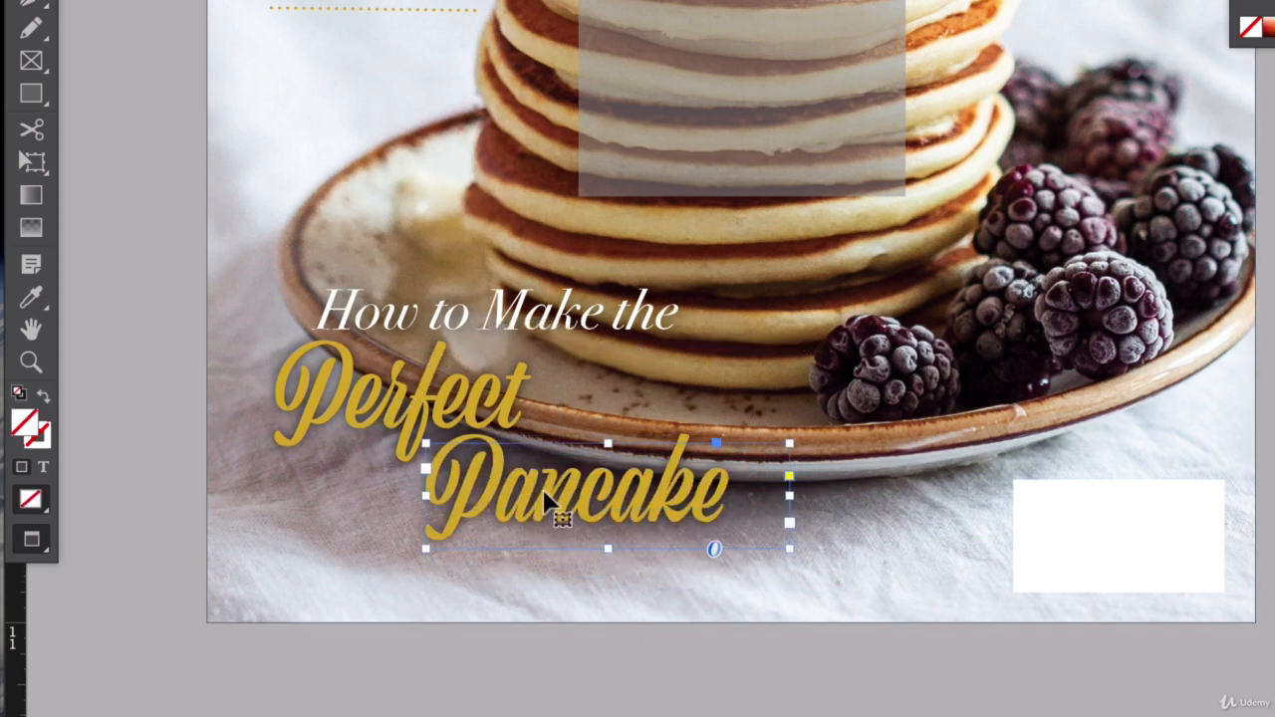
key(Left)
key(Left)
key(Left)
key(Right)
key(Up)
key(Up)
key(Up)
key(Up)
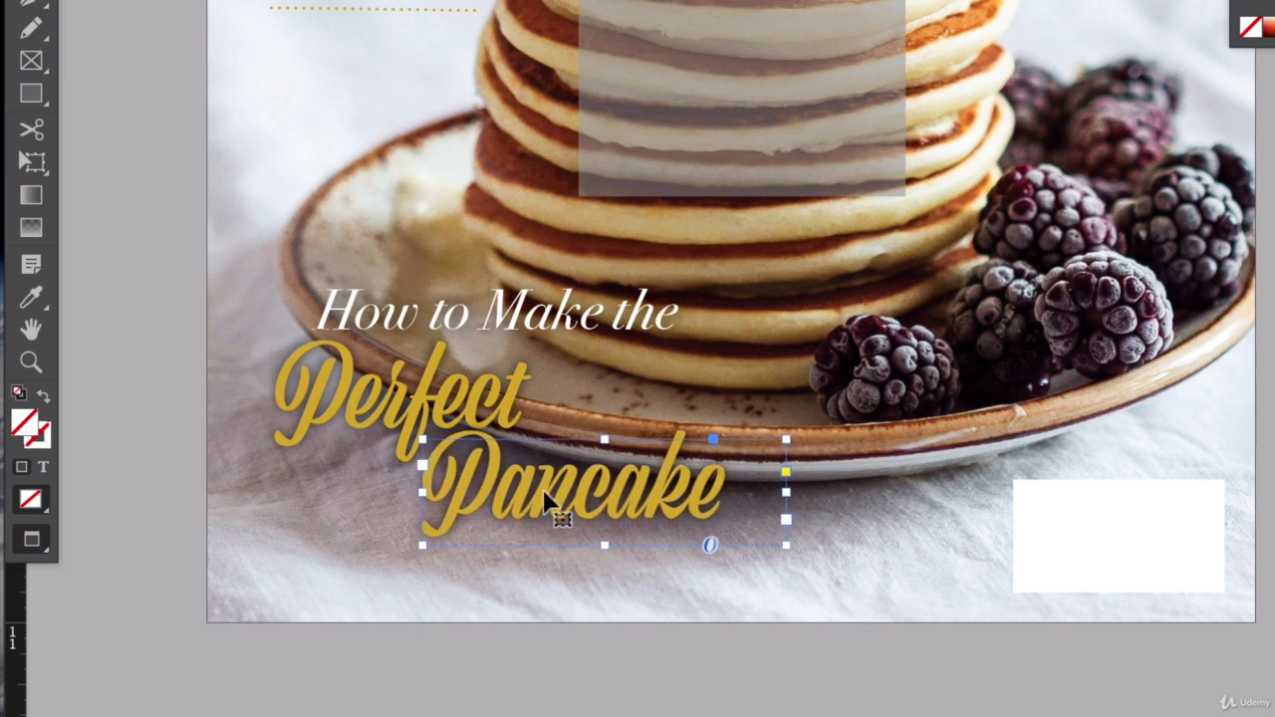
click(582, 674)
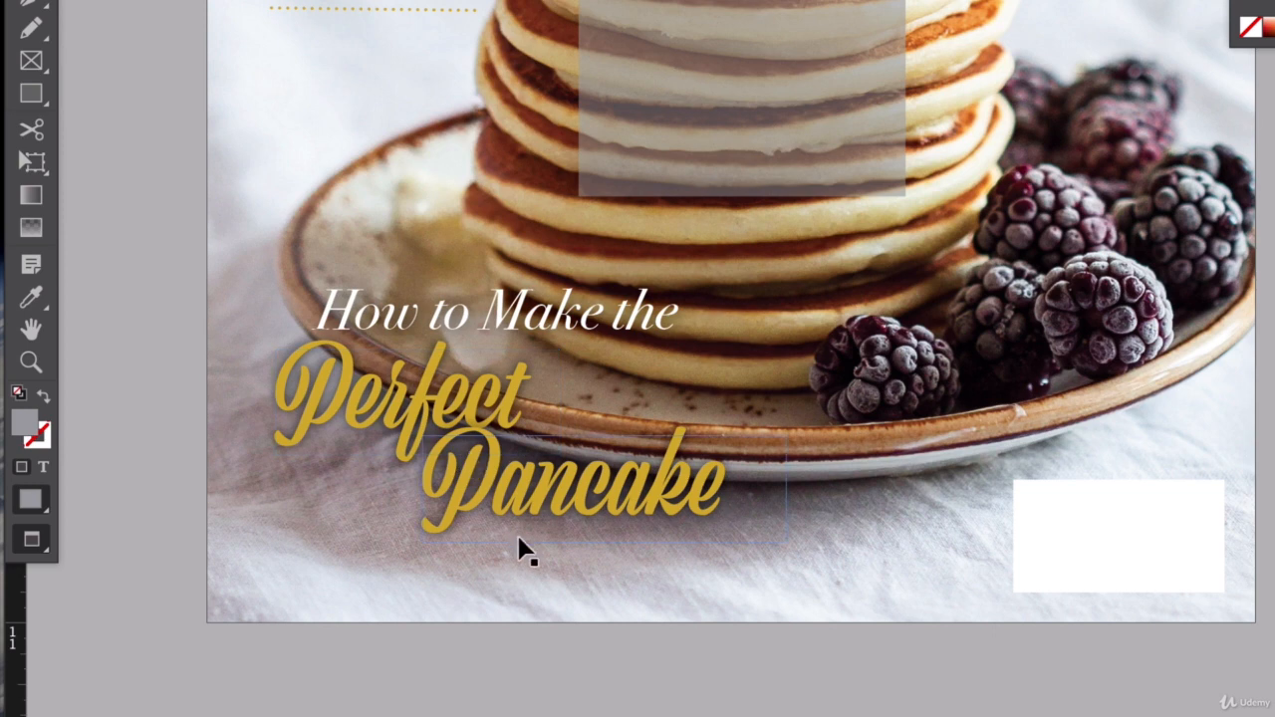
Align the start of "How to Make the" with "Perfect" and reduce its text size by two increments
drag(584, 306, 573, 330)
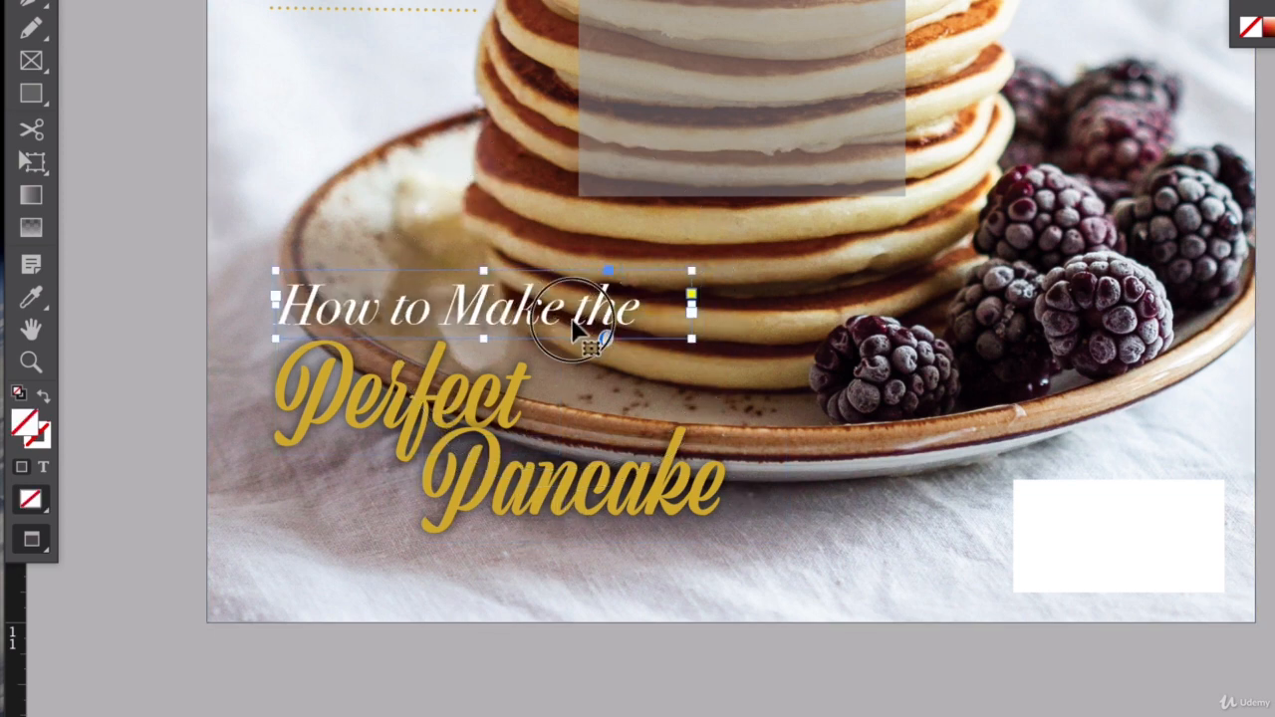
triple_click(573, 330)
key(ctrl+shift+comma)
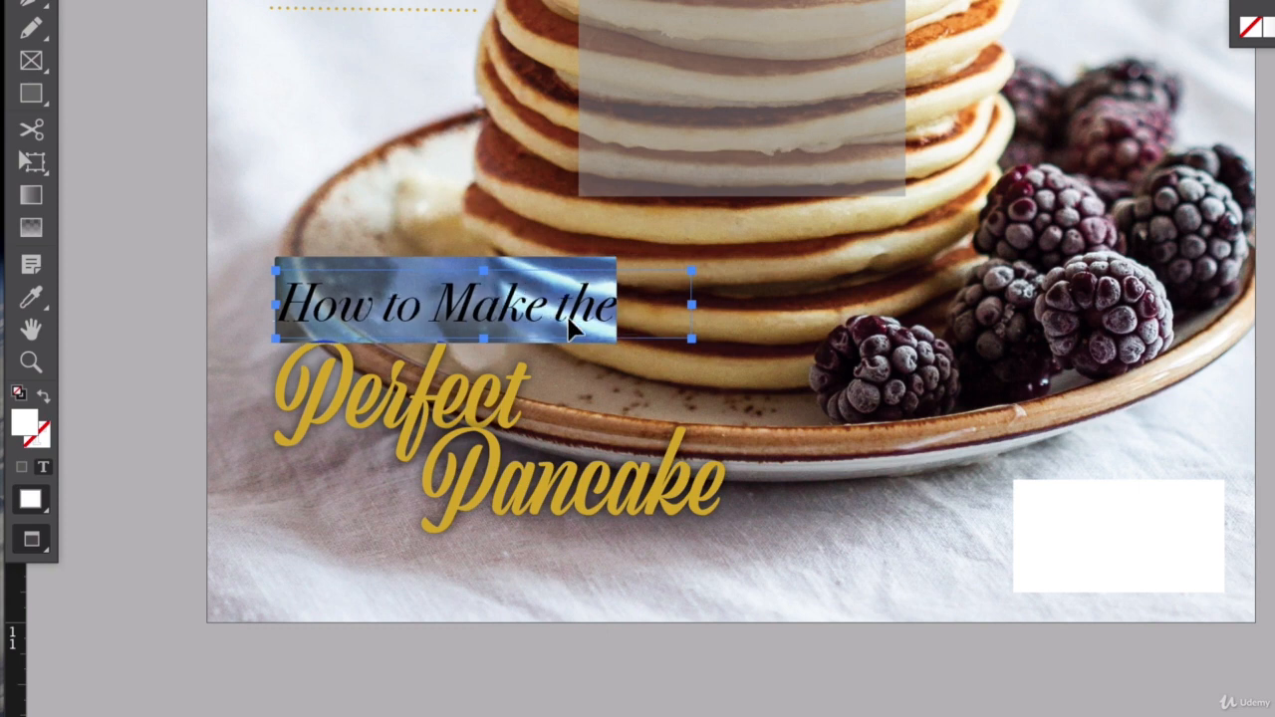
key(ctrl+shift+comma)
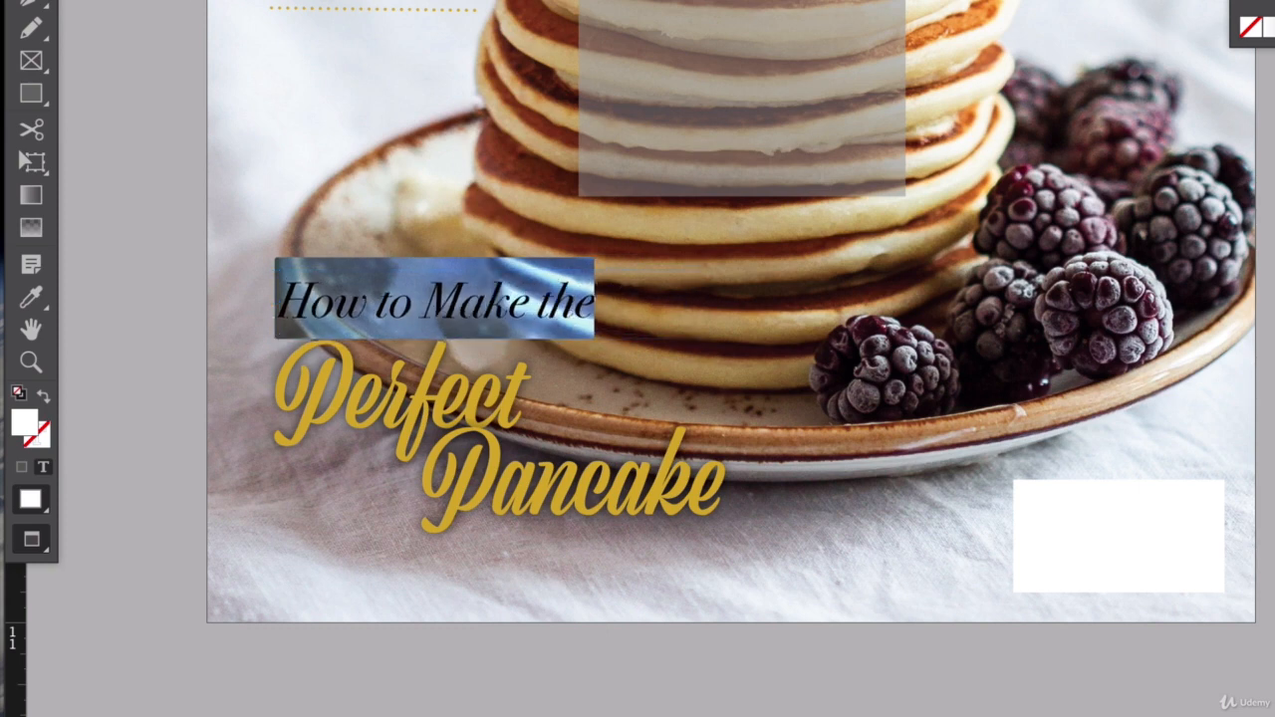
key(Escape)
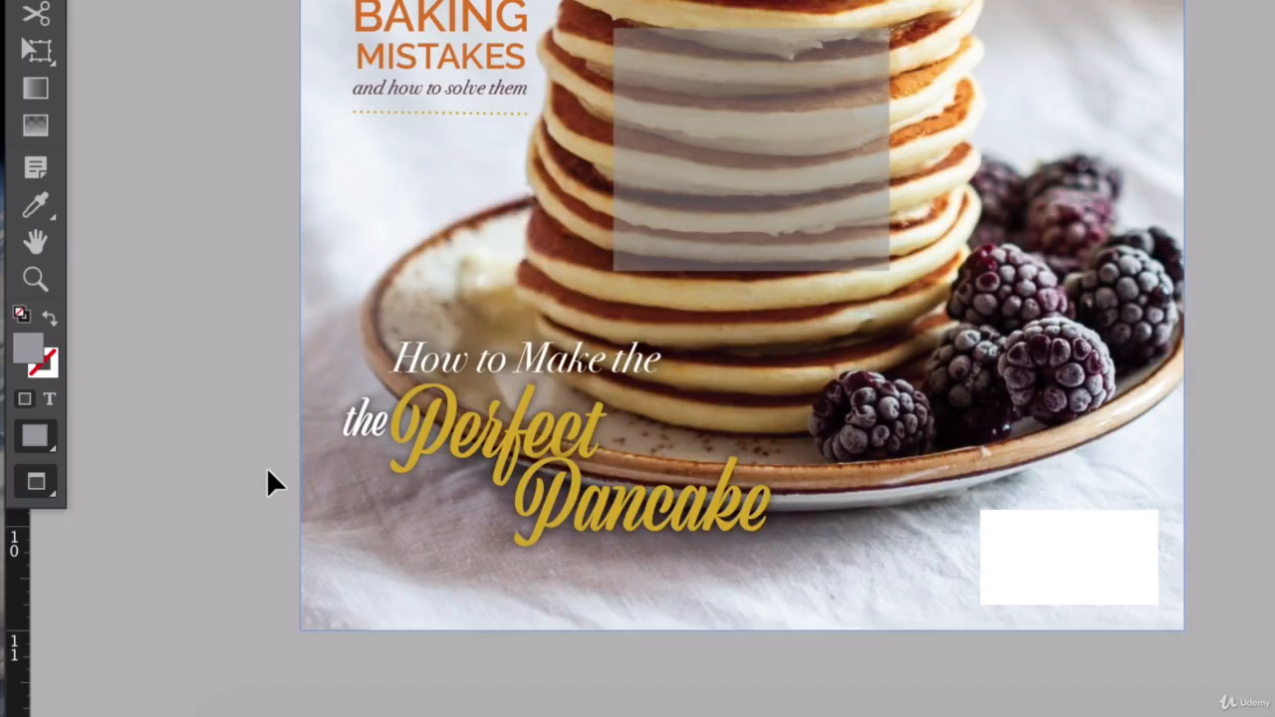
Delete the word "the" from the end of the "How to Make the" line
scroll(266, 468, up, 3)
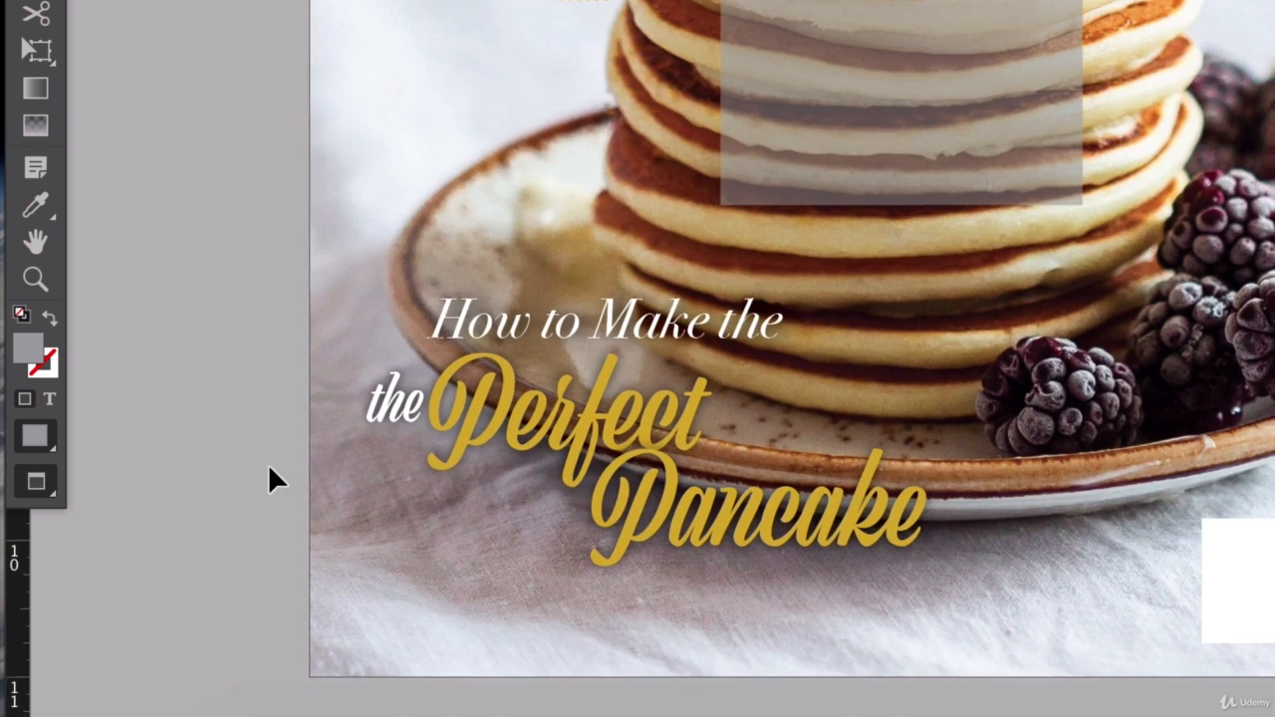
scroll(268, 467, right, 2)
scroll(268, 467, down, 1)
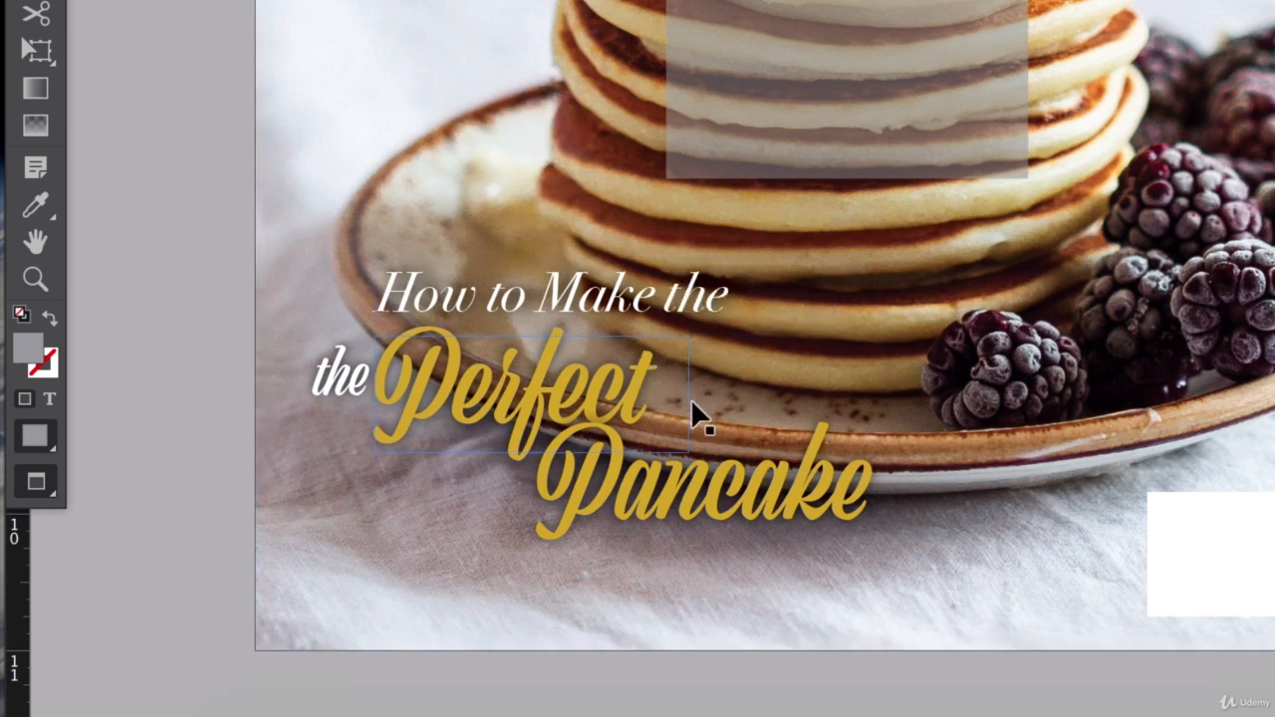
double_click(697, 318)
drag(665, 294, 760, 305)
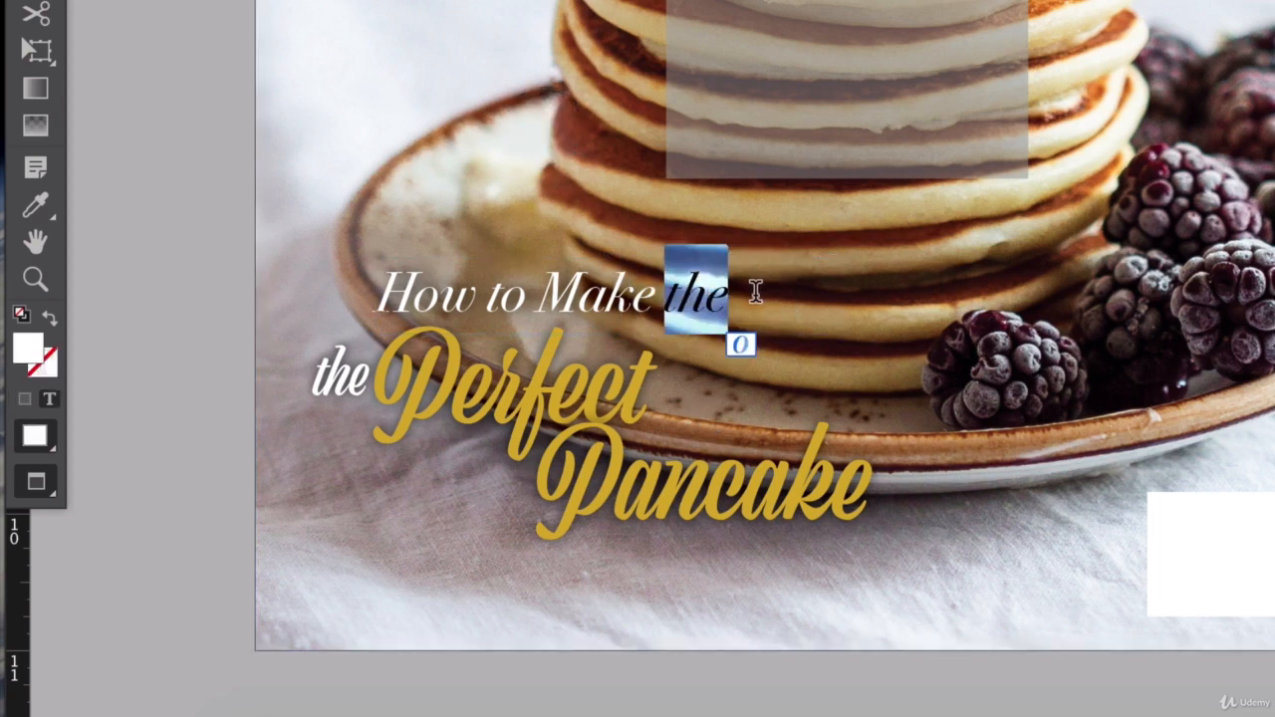
key(BackSpace)
key(Escape)
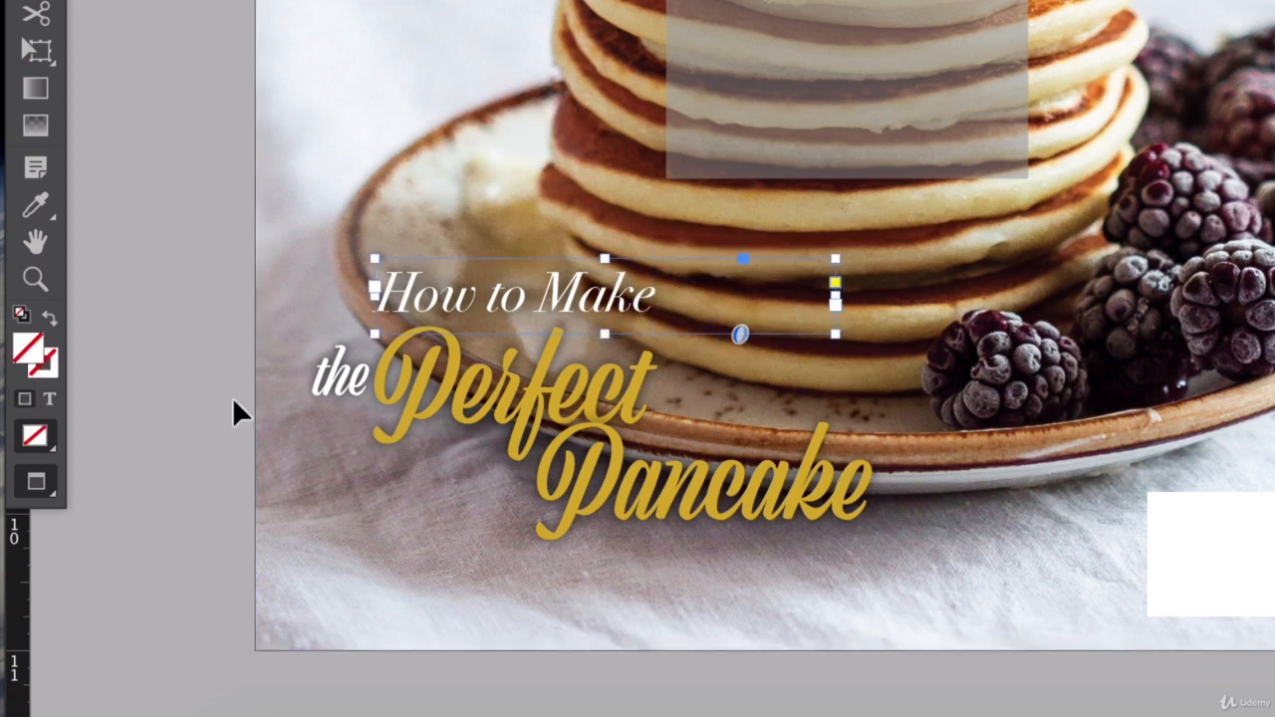
Nudge the script word "the" slightly away from "Perfect" and check its placement against the page margins
click(331, 388)
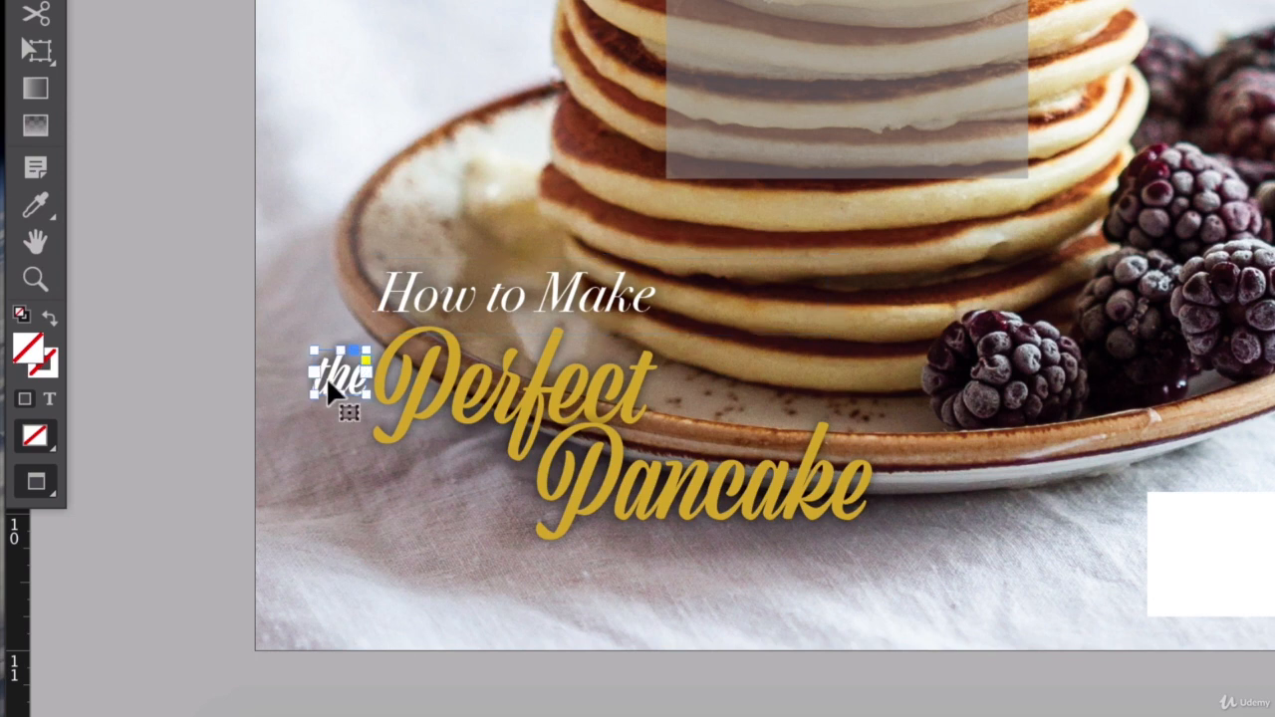
key(Left)
key(Up)
click(156, 231)
key(w)
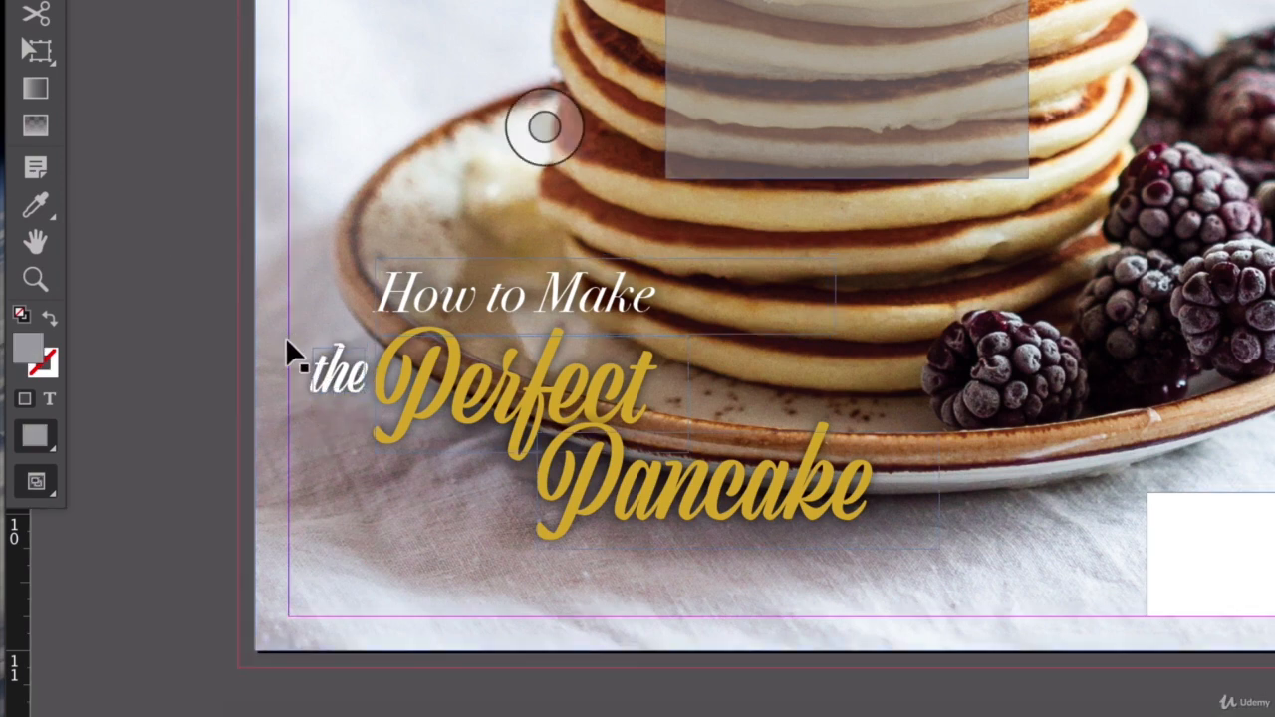
key(w)
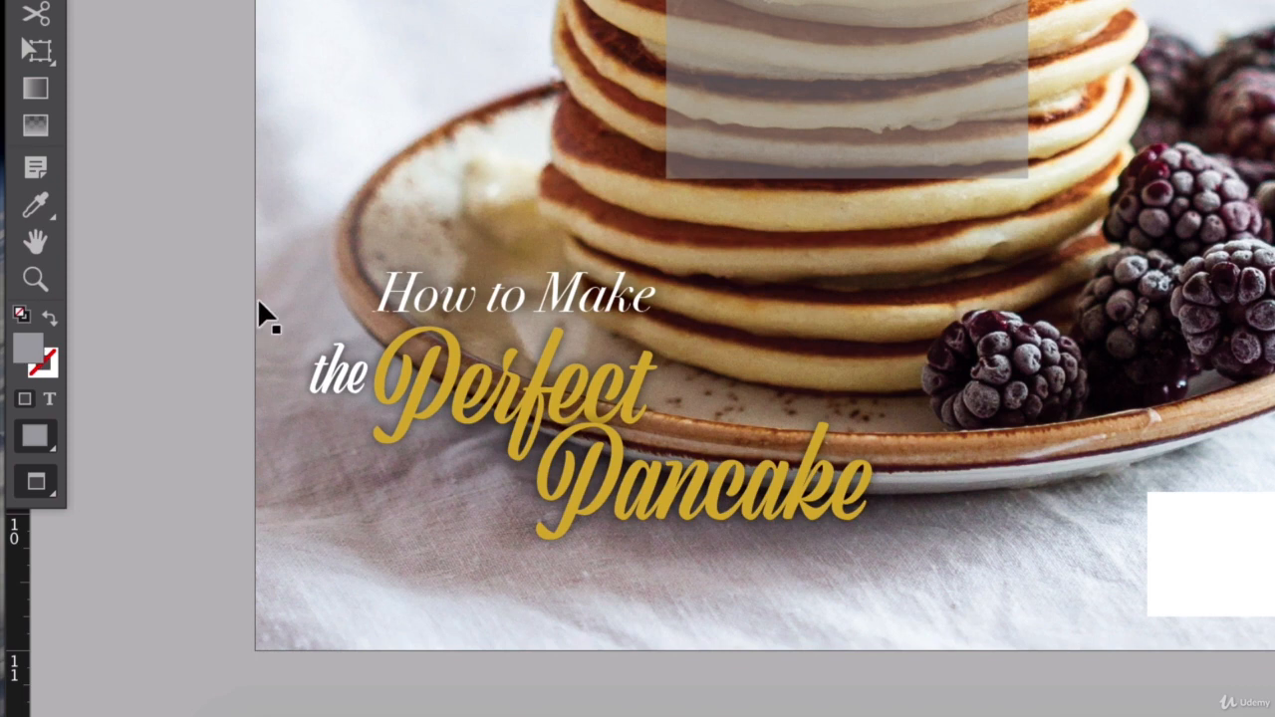
click(526, 299)
shift+click(343, 370)
shift+click(488, 390)
click(541, 126)
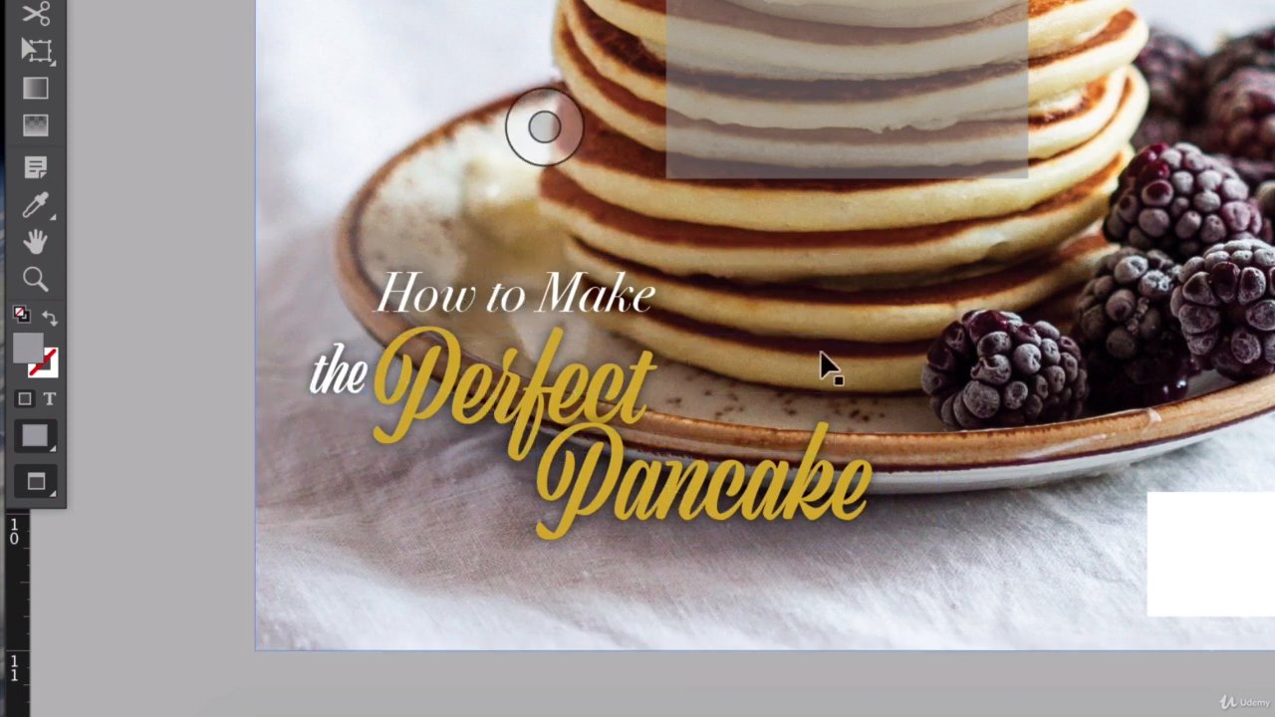
Change the text color of the word "Pancake" to white
click(653, 485)
double_click(655, 485)
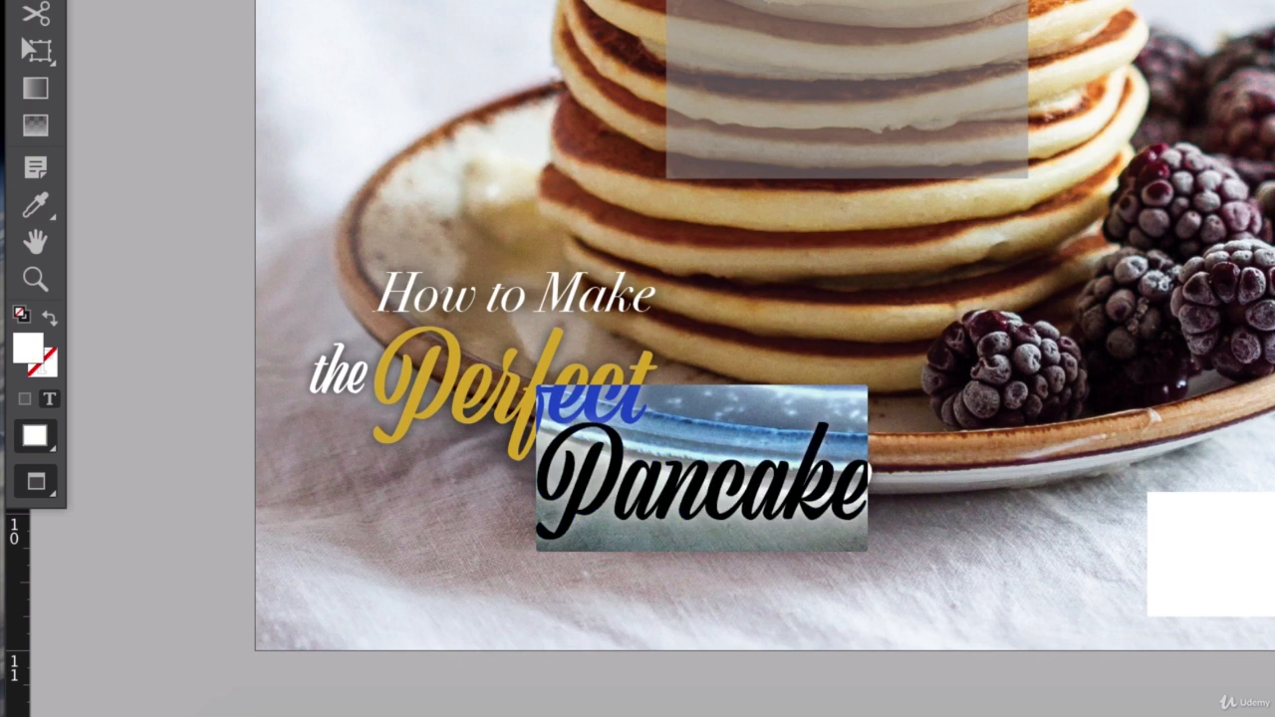
key(Escape)
click(545, 126)
click(545, 127)
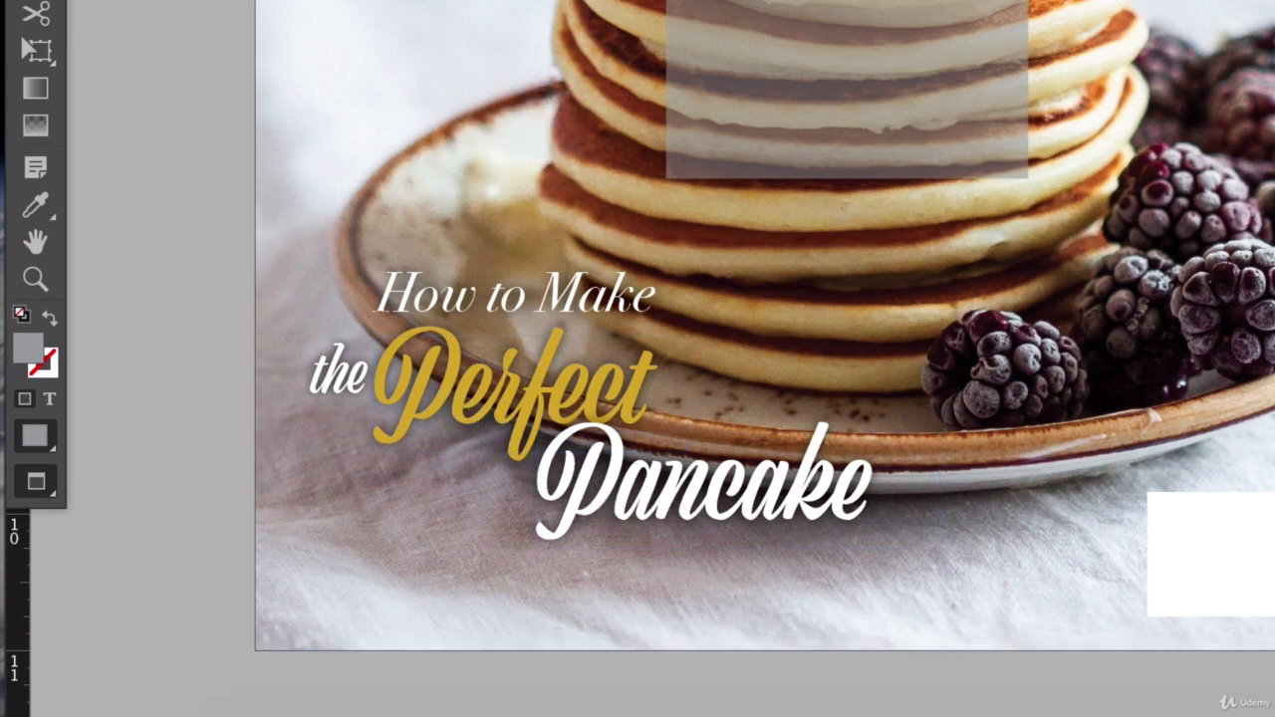
Delete the translucent grey placeholder rectangle over the pancake stack
scroll(1271, 596, up, 1)
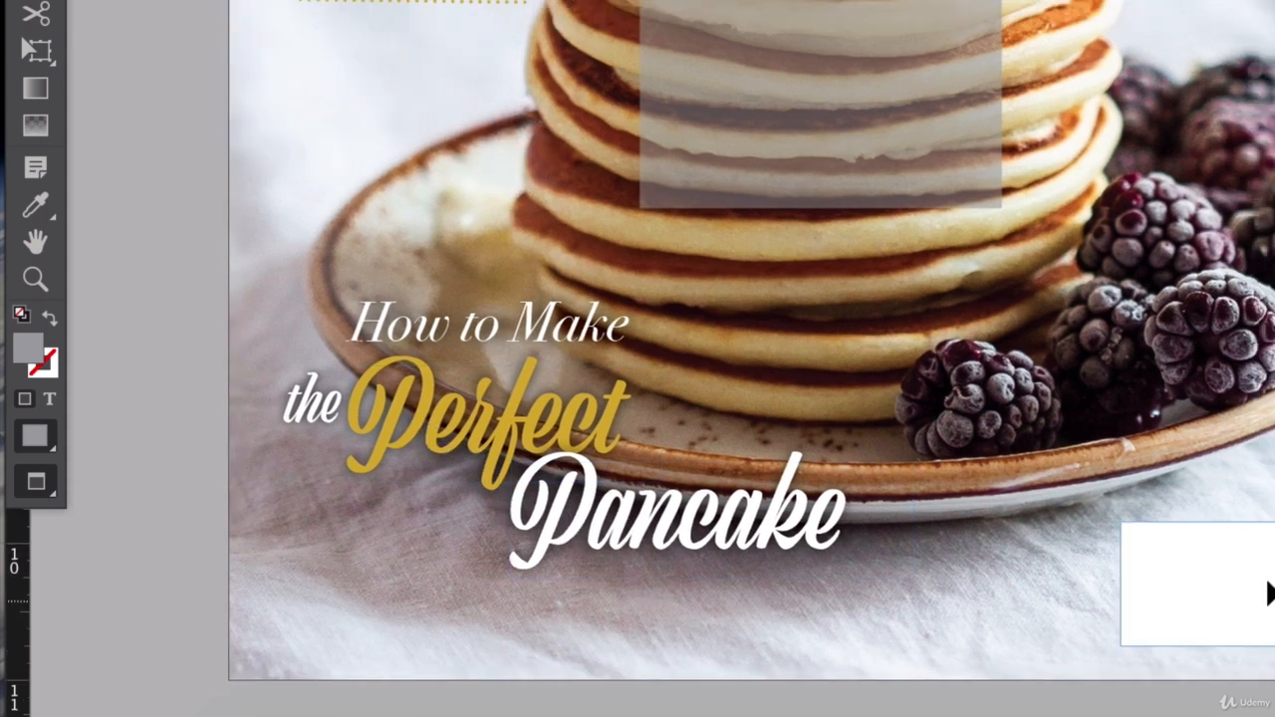
scroll(1158, 603, up, 5)
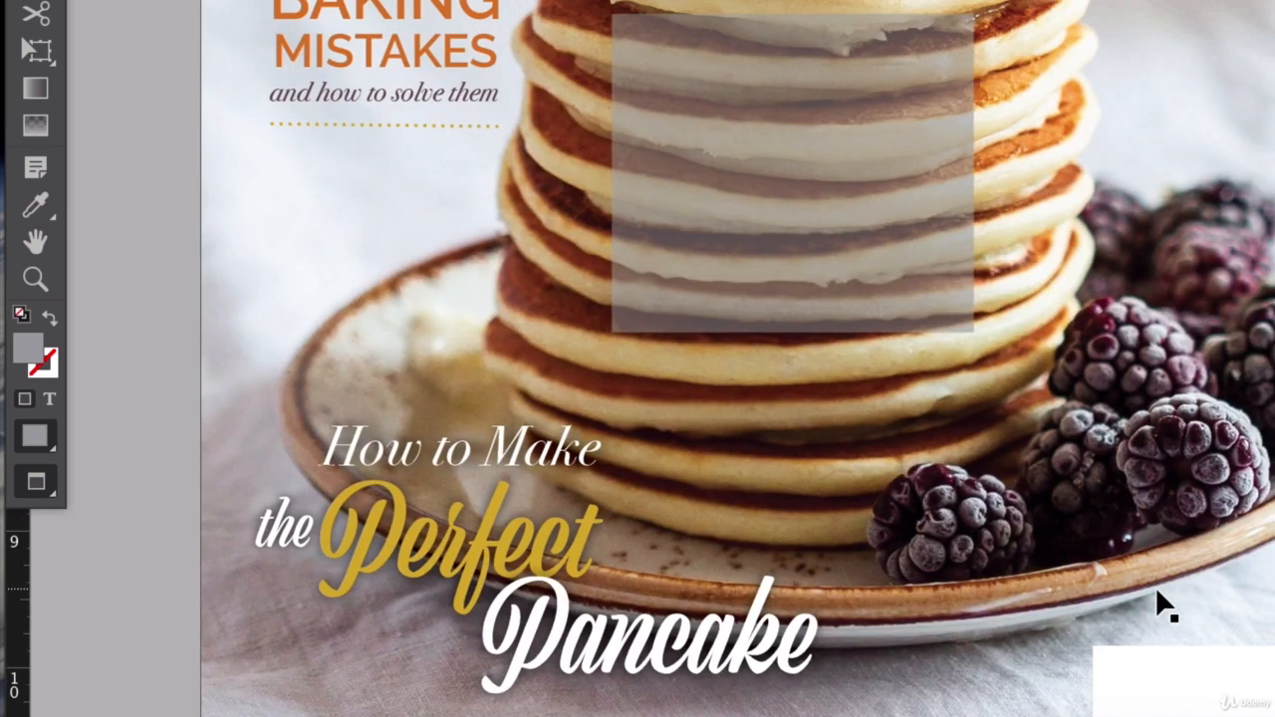
scroll(1158, 603, up, 2)
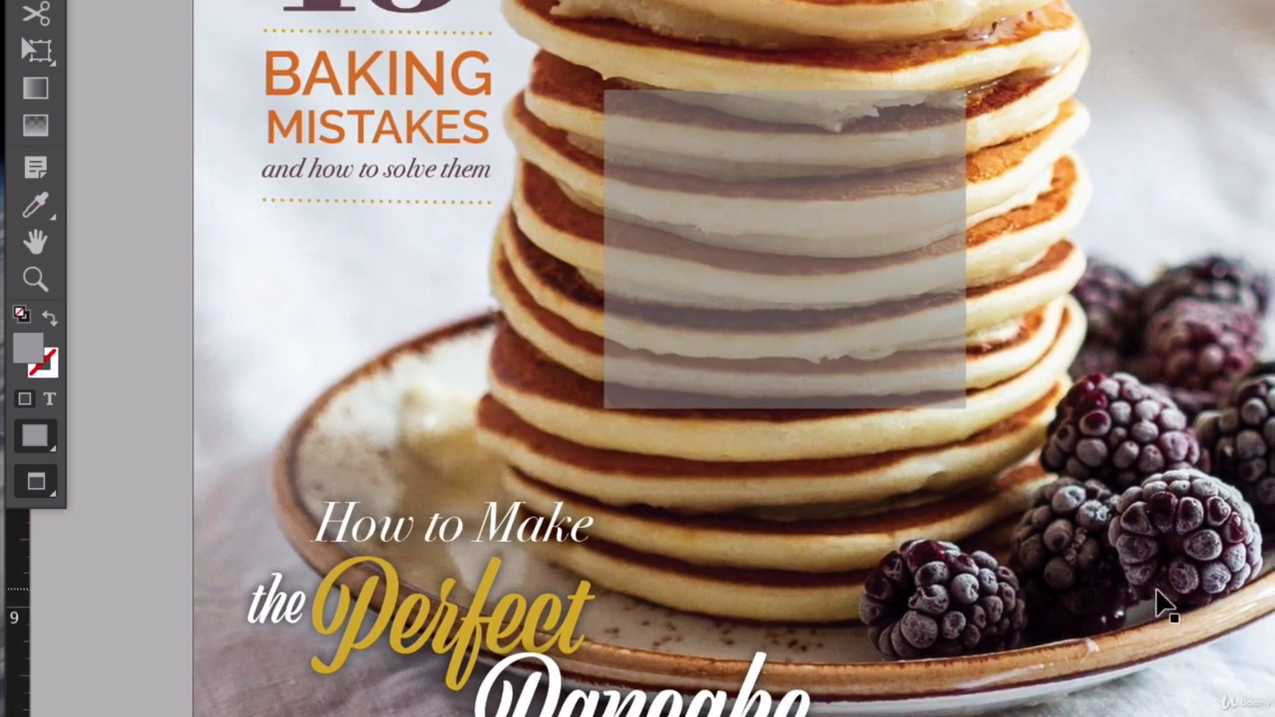
scroll(1159, 602, down, 1)
scroll(1163, 604, down, 1)
click(924, 335)
key(Delete)
scroll(924, 334, down, 1)
scroll(924, 334, right, 1)
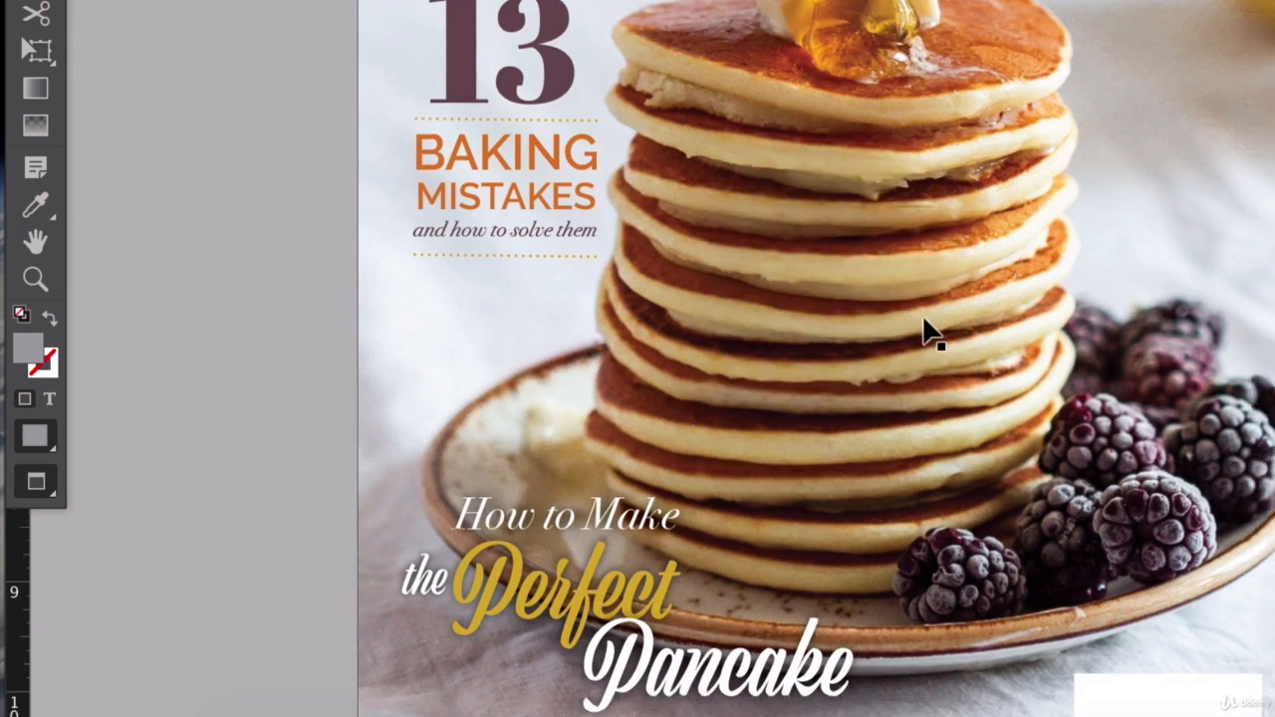
Shift "ISSUE" slightly left under "Pancake", shrink the "The" frame to about 1.21 by 0.64 in and reposition it just above "Pancake"
scroll(908, 296, up, 1)
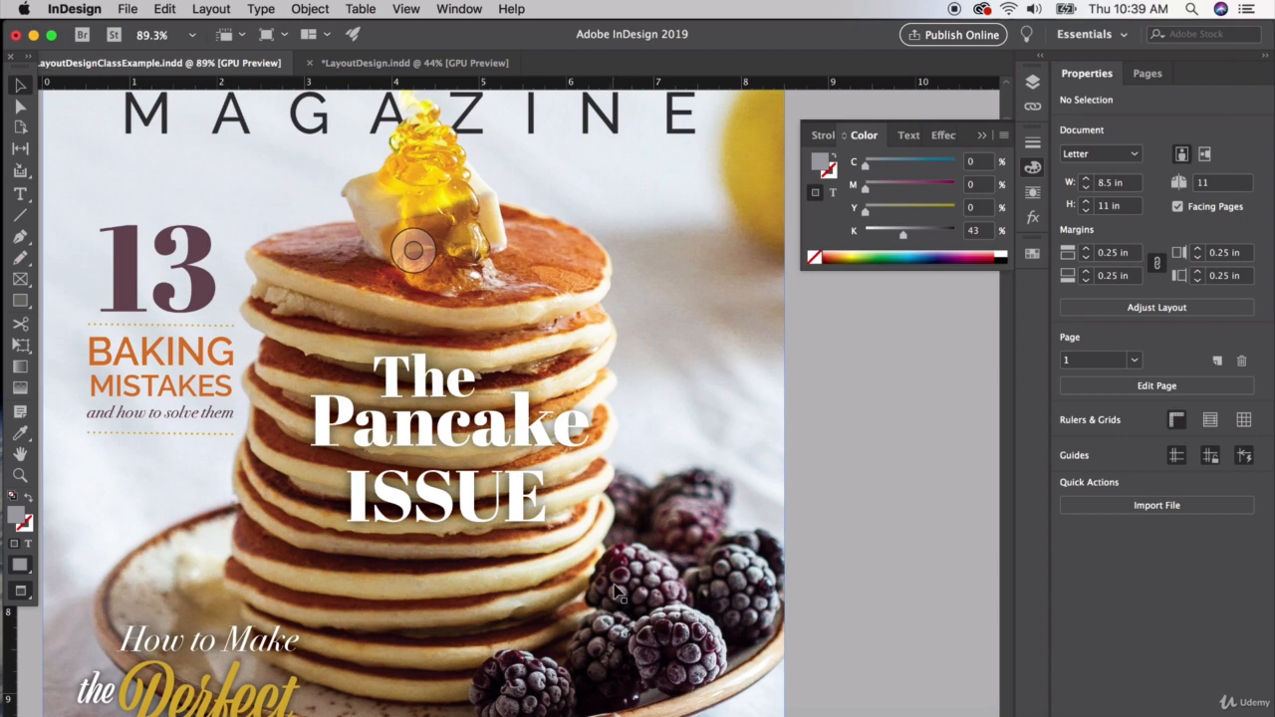
click(510, 485)
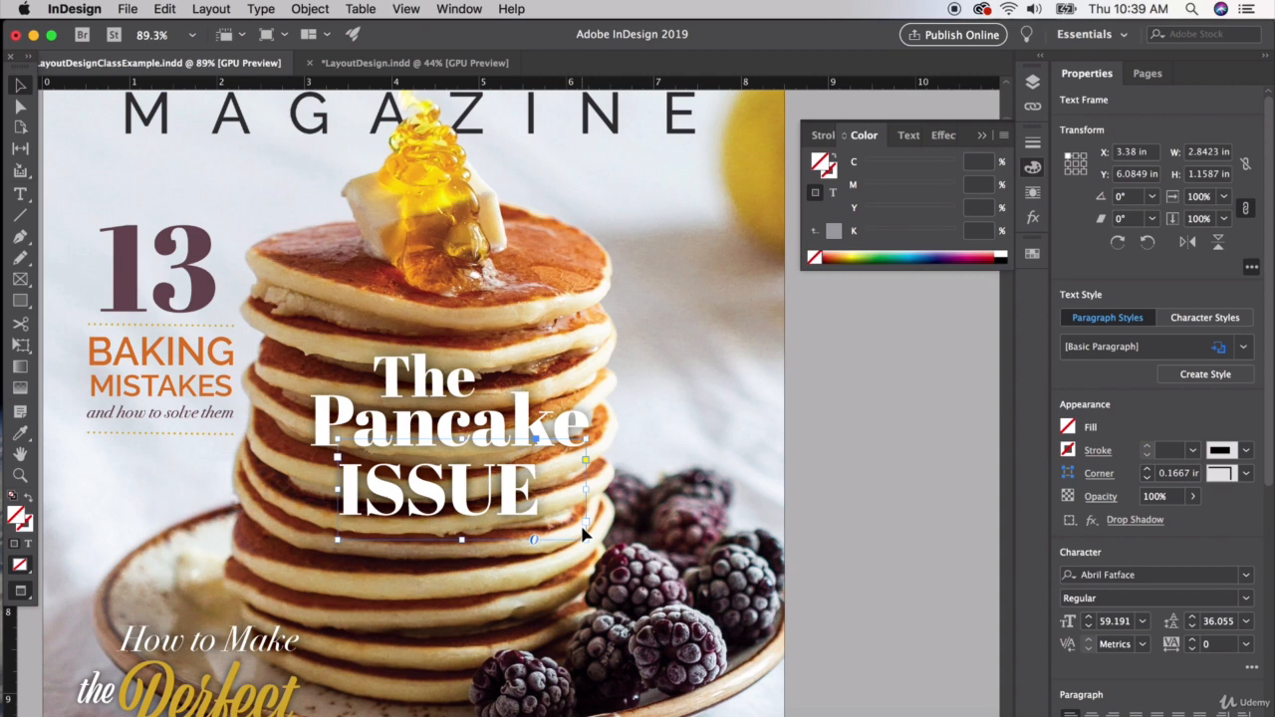
click(438, 375)
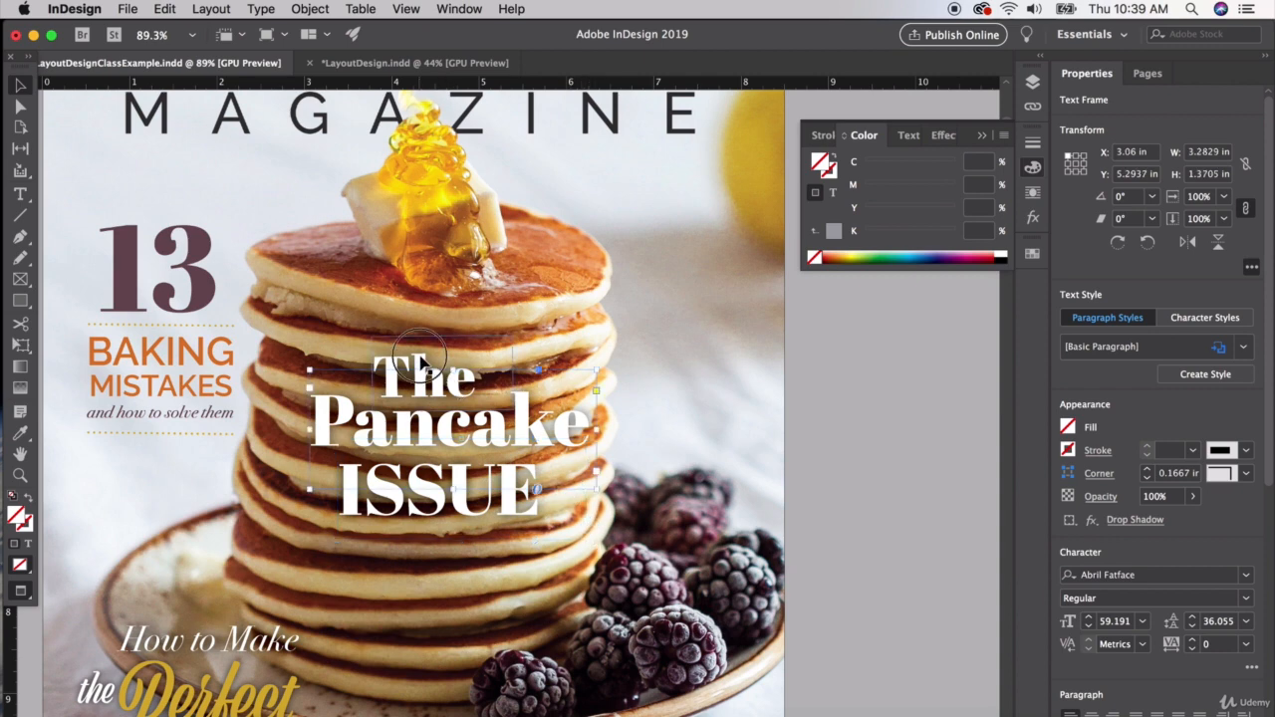
drag(513, 336, 469, 354)
drag(420, 394, 424, 386)
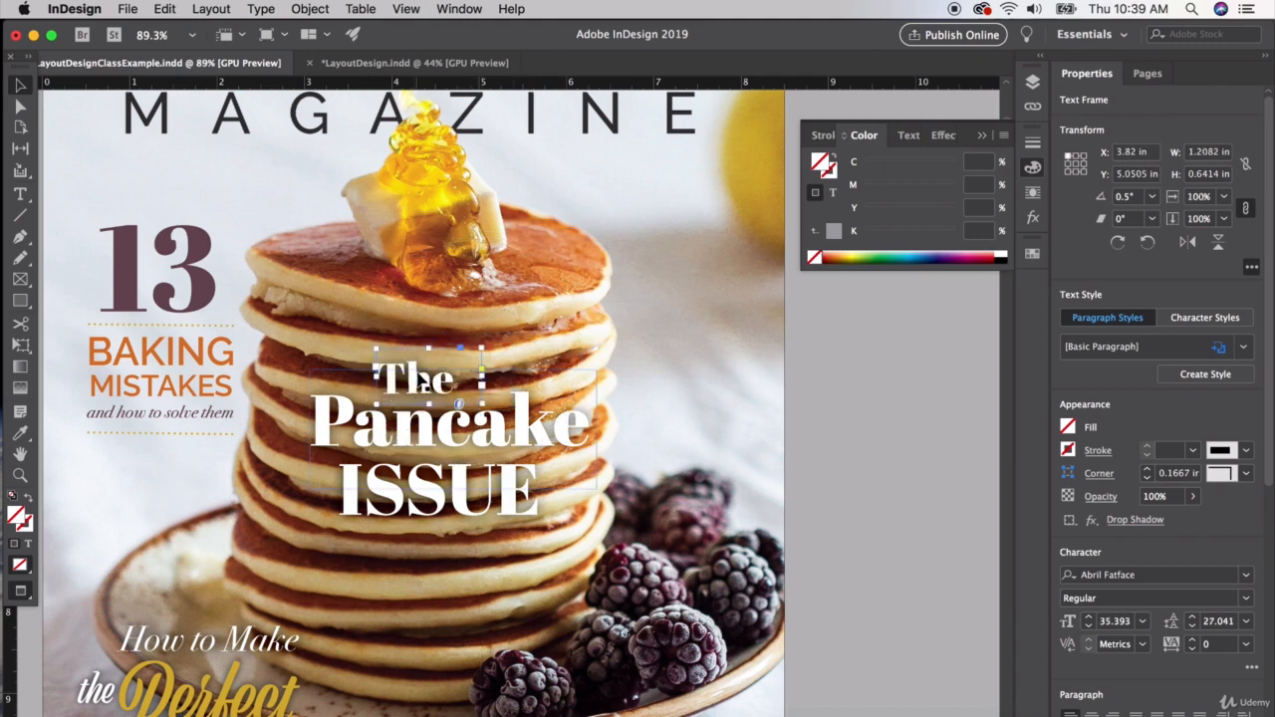
Set the font of the word "The" above "Pancake ISSUE" to Lucky Turns – Demo
scroll(450, 399, up, 3)
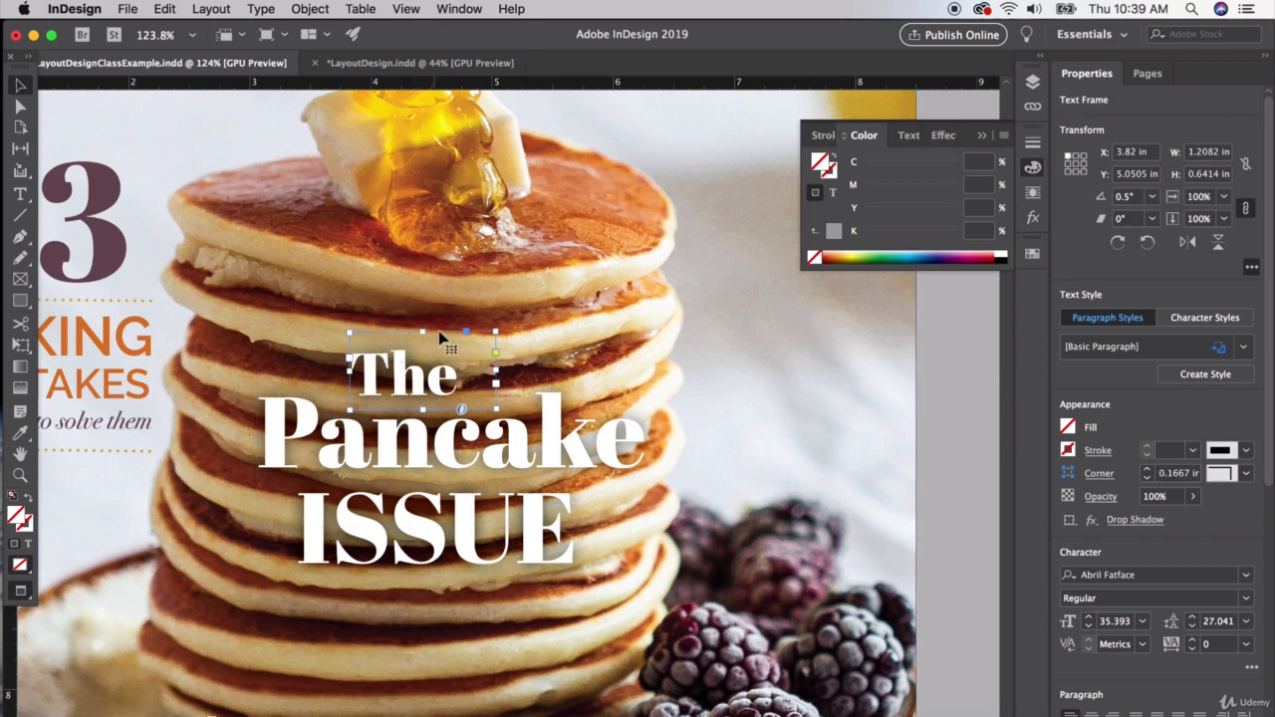
double_click(403, 377)
click(1111, 343)
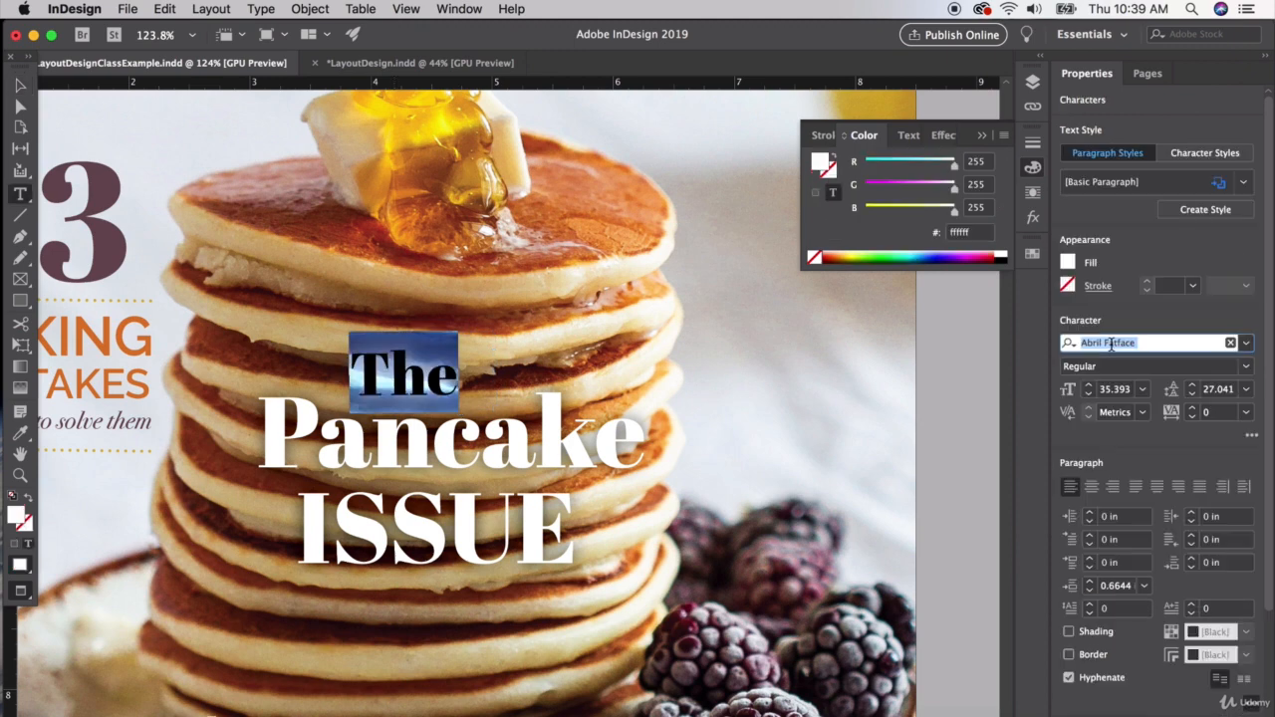
text(lucky)
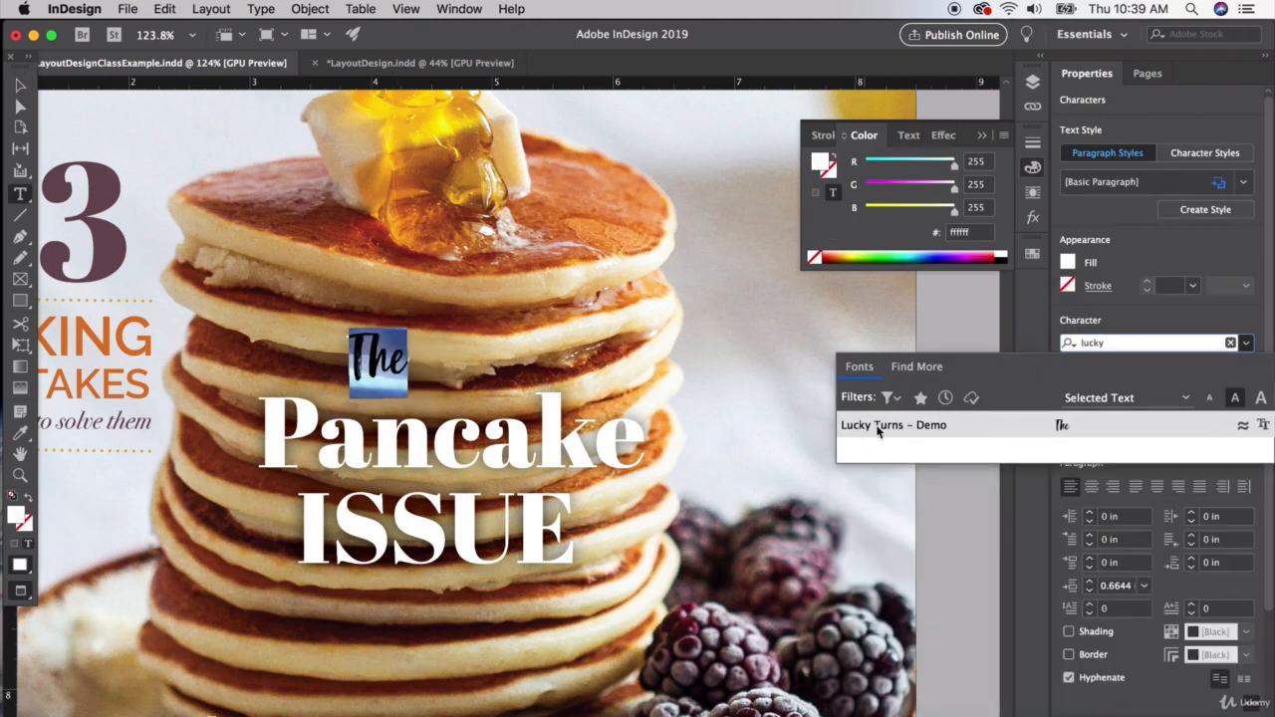
click(910, 427)
key(Escape)
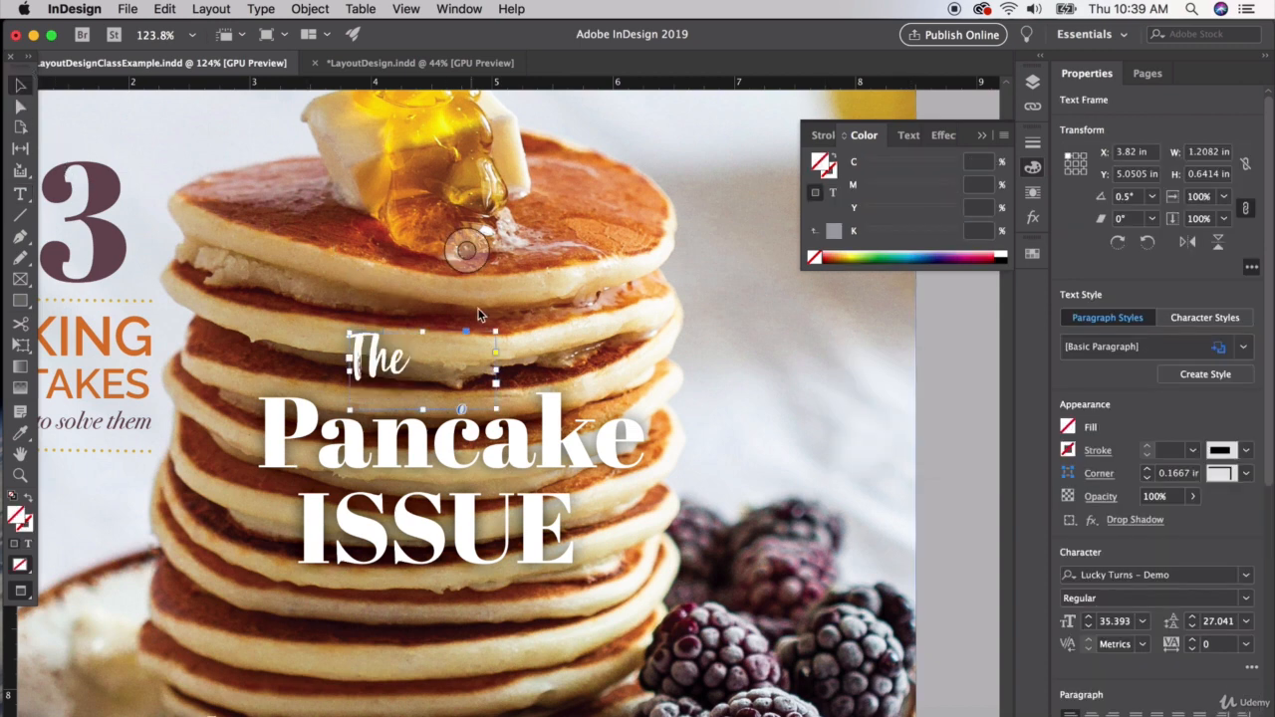
Rotate the word "The" to -3.5° and enlarge its text to 39.393 pt
mouse_move(502, 324)
mouse_down()
mouse_move(537, 335)
mouse_move(507, 336)
mouse_up()
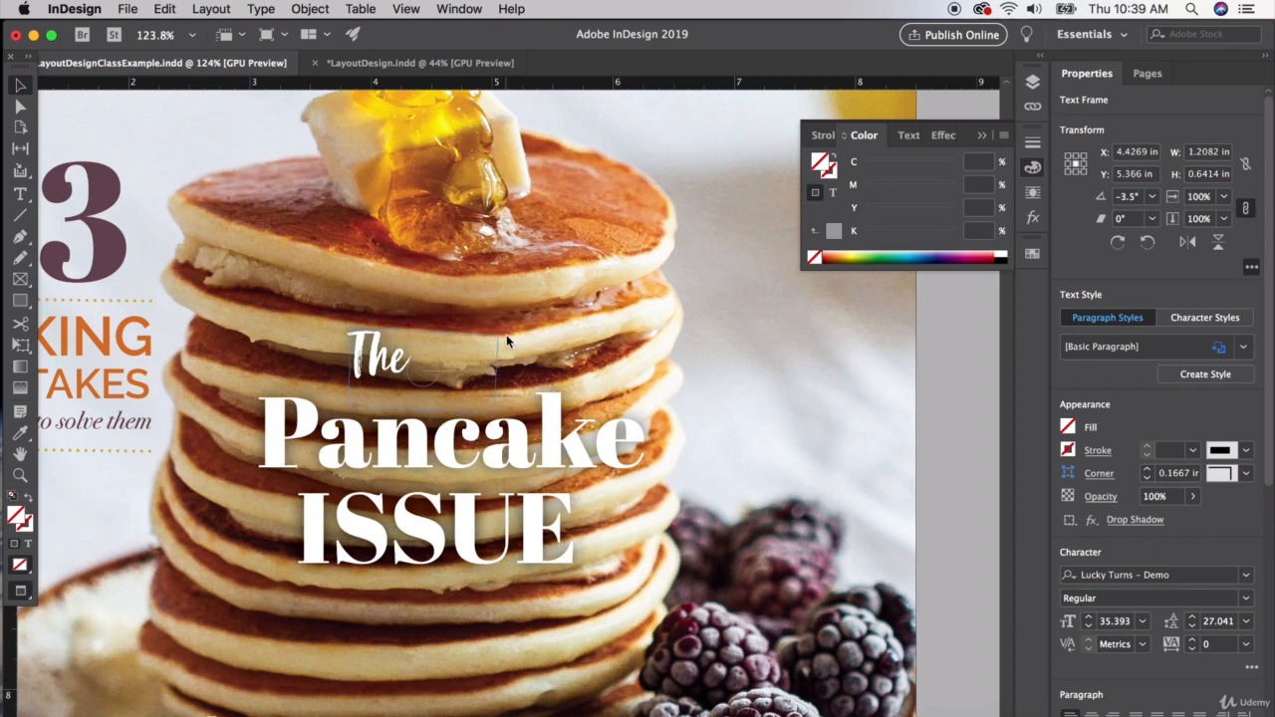
key(super+shift+period)
key(super+shift+period)
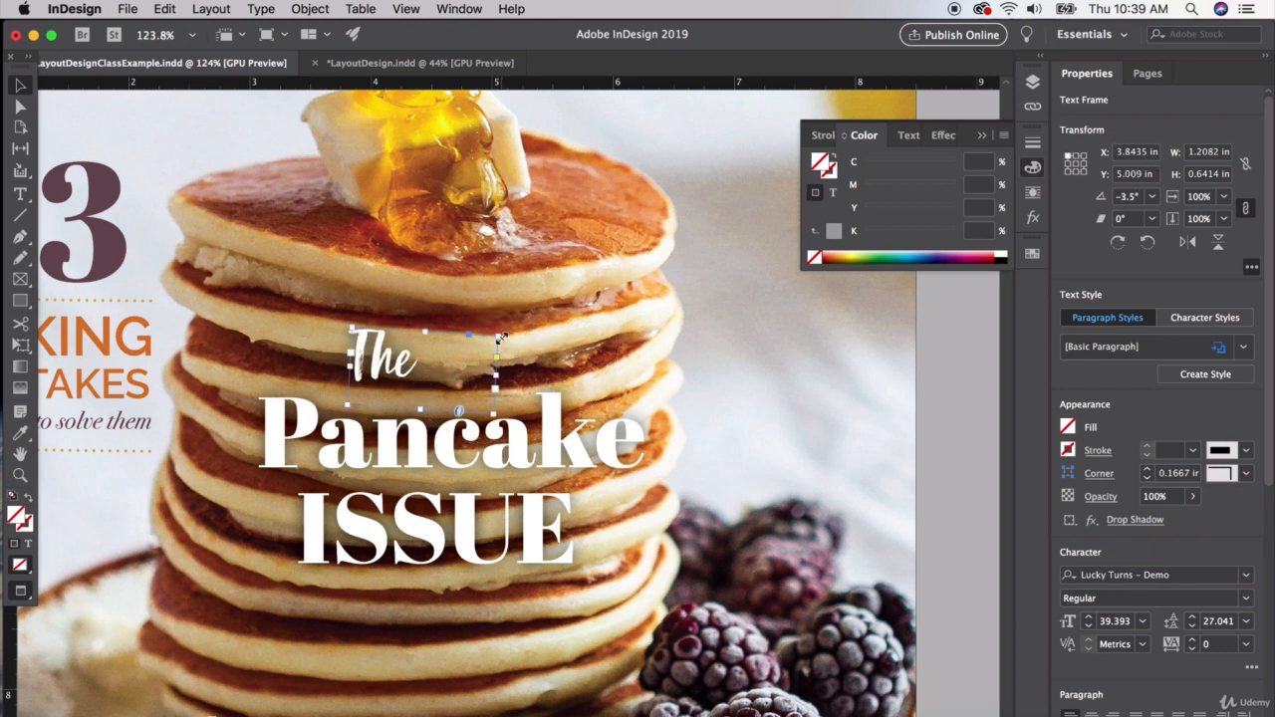
click(947, 413)
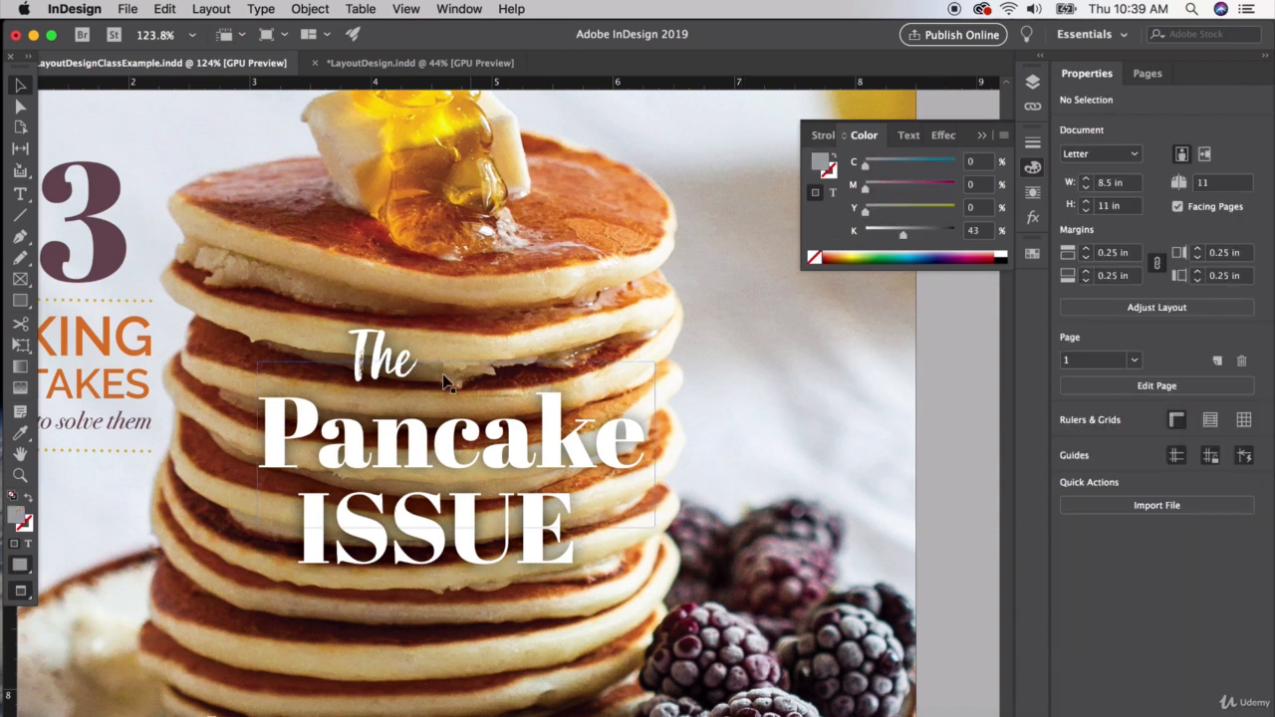
Move "The" down and slightly right so it sits close above "Pancake", at about X 3.97 in, Y 5.19 in
mouse_move(374, 374)
mouse_down()
mouse_move(392, 389)
mouse_move(387, 380)
mouse_up()
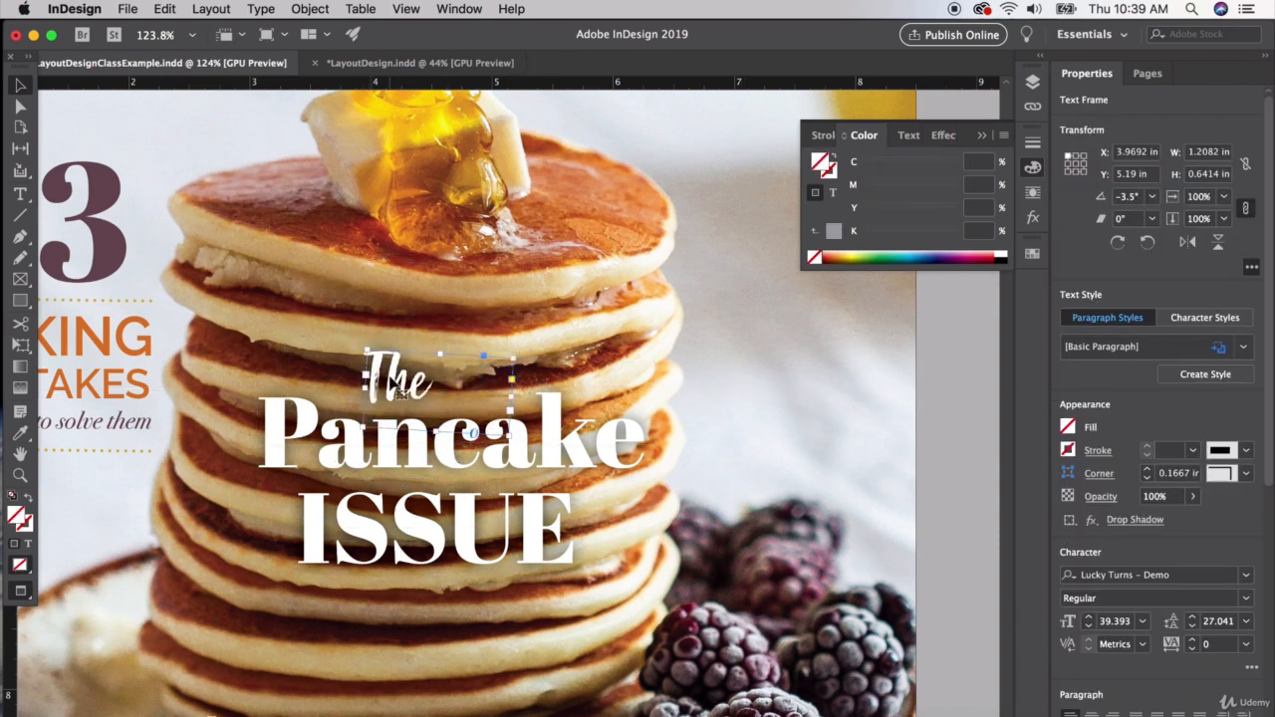
click(952, 416)
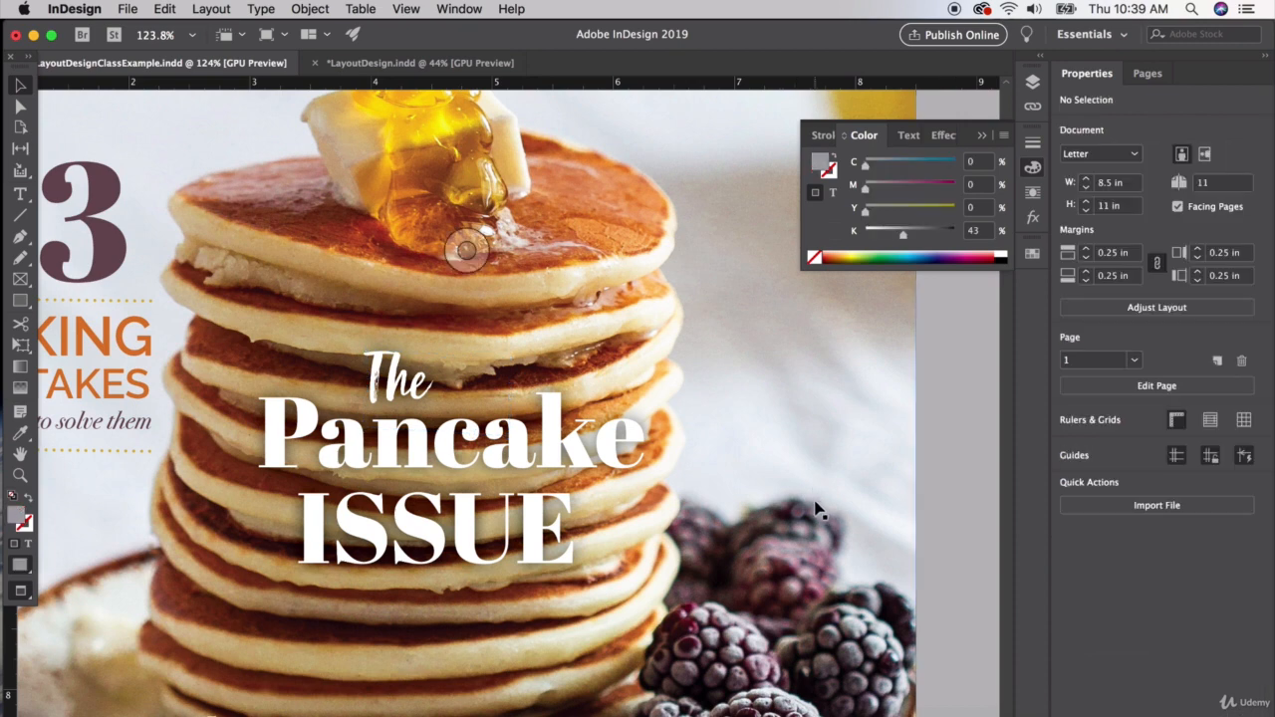
Change the font of the word "ISSUE" to Raleway SemiBold
scroll(814, 503, down, 5)
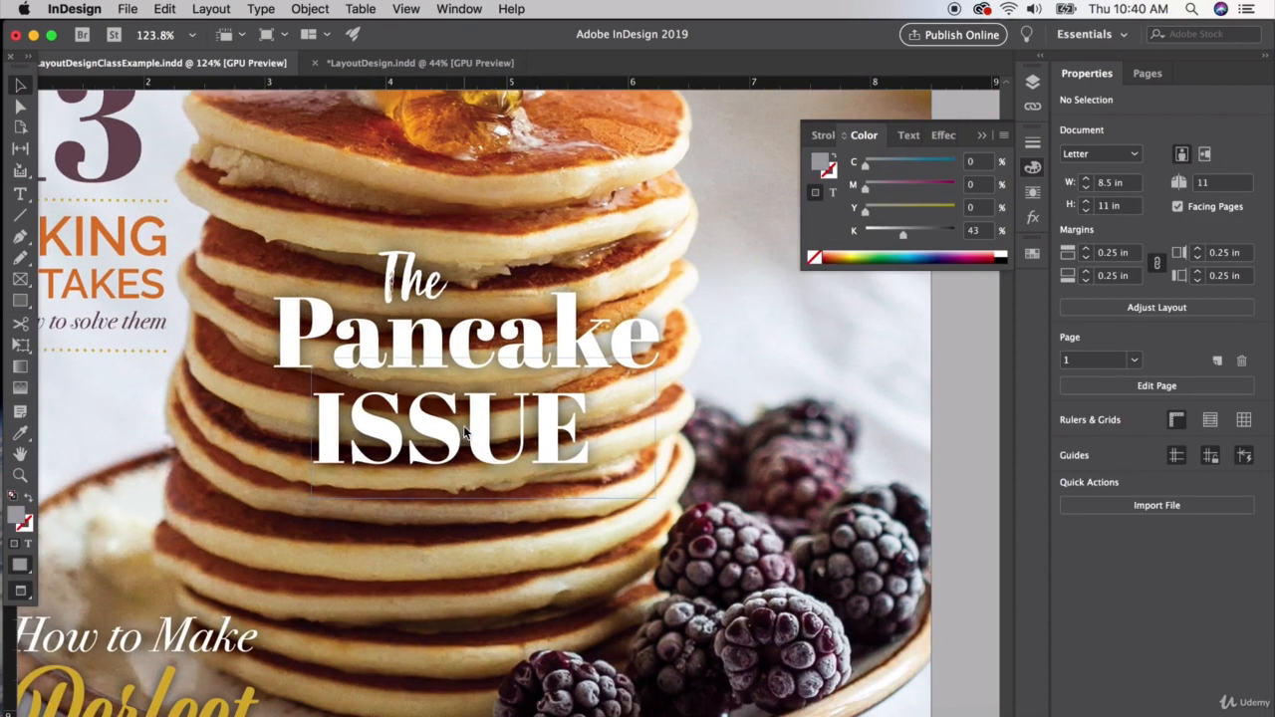
double_click(464, 424)
key(super+a)
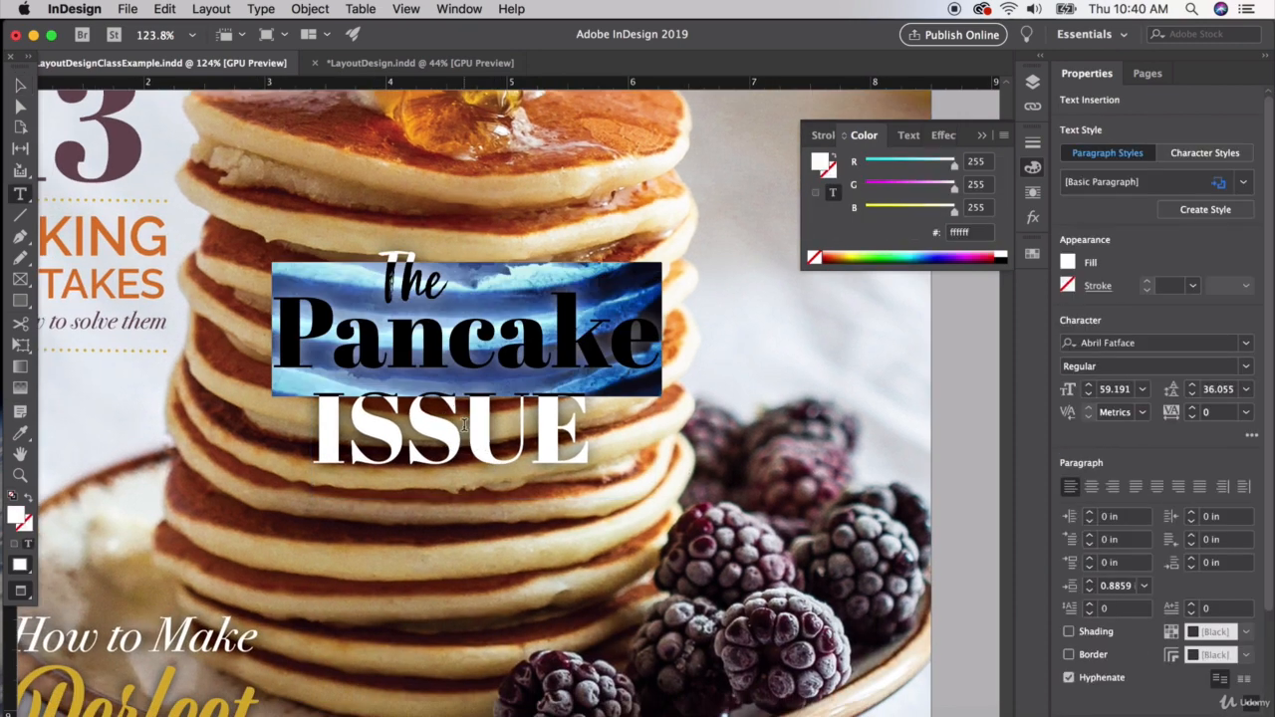
click(20, 83)
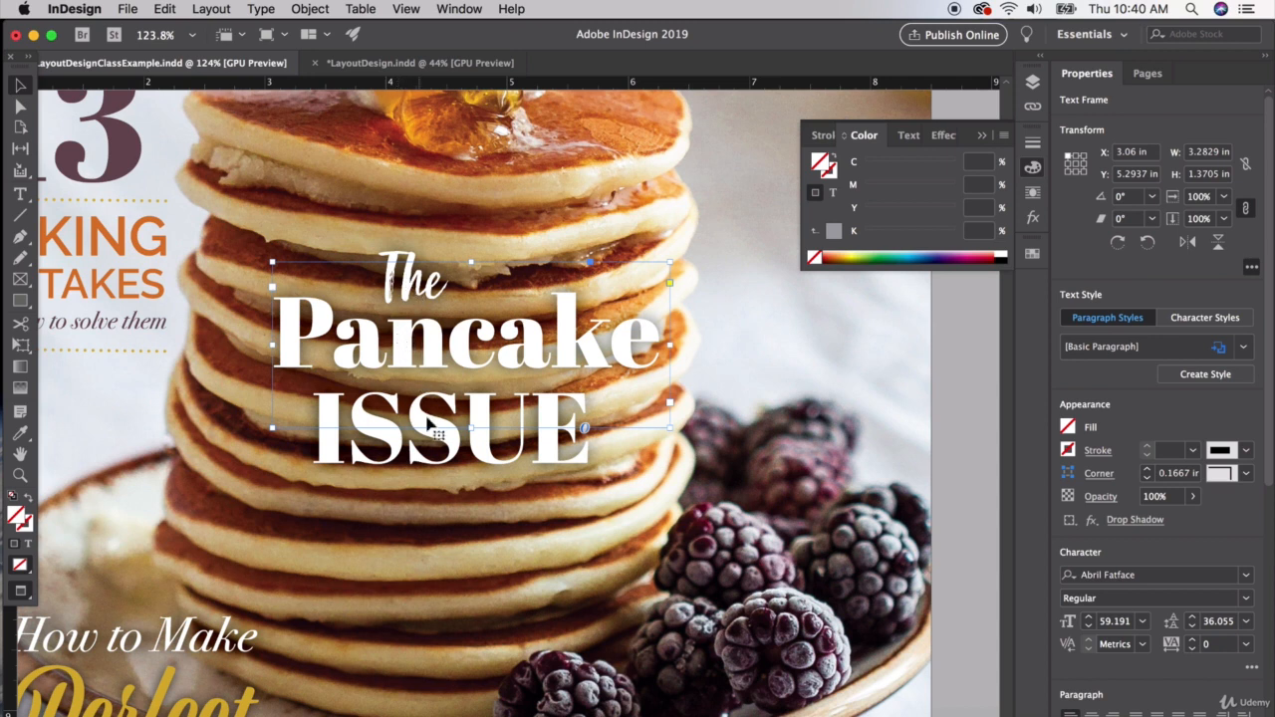
double_click(438, 446)
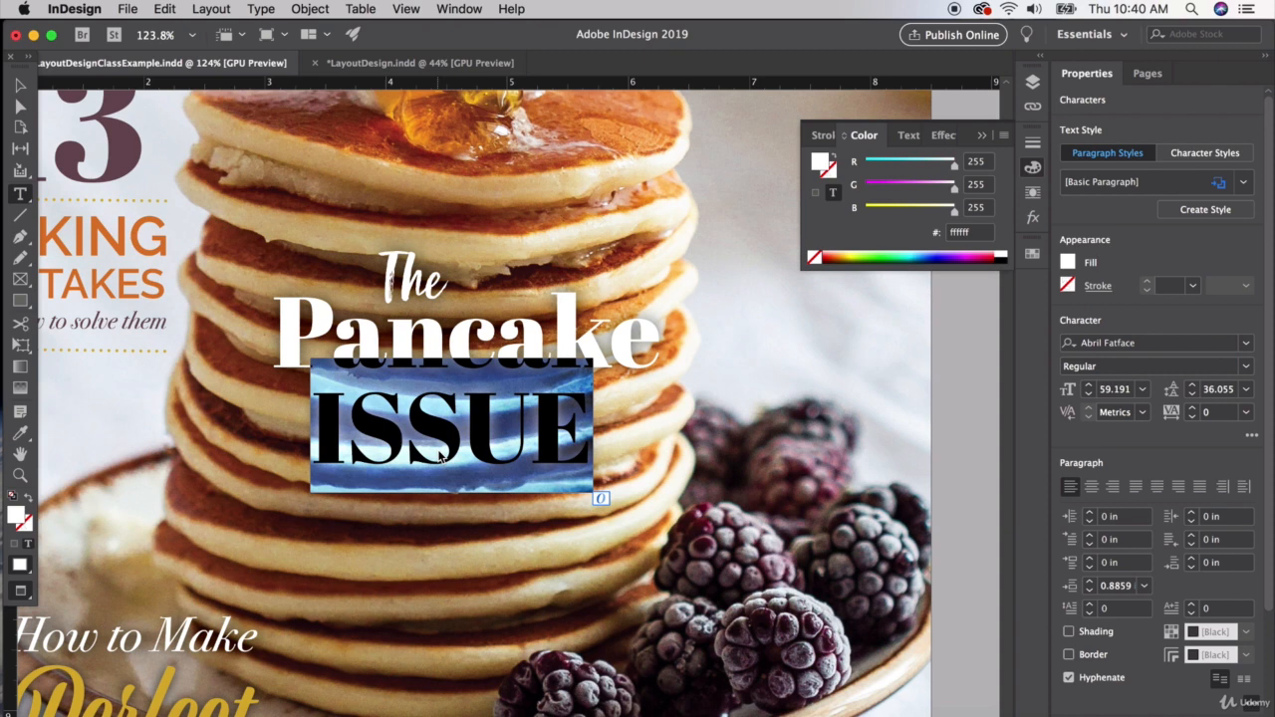
double_click(1111, 343)
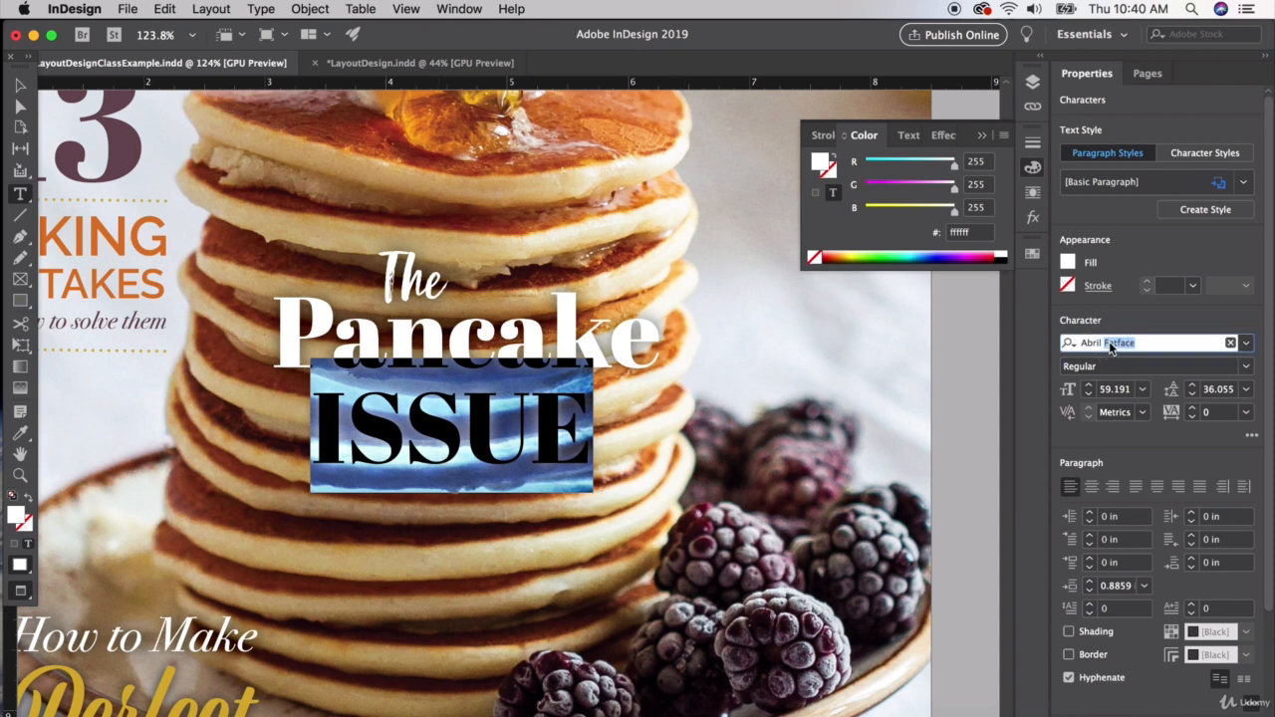
triple_click(1108, 343)
text(rale)
key(Down)
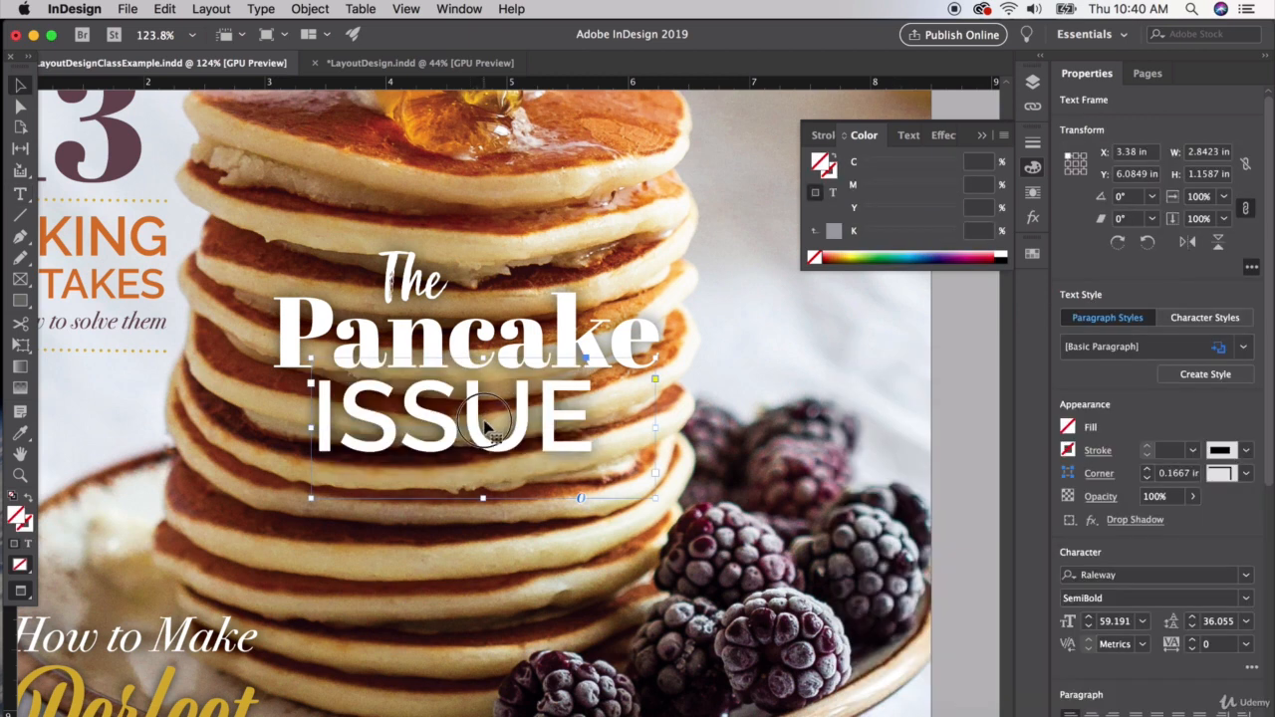
Set the font style of "ISSUE" to Bold and deselect the text frame
triple_click(486, 423)
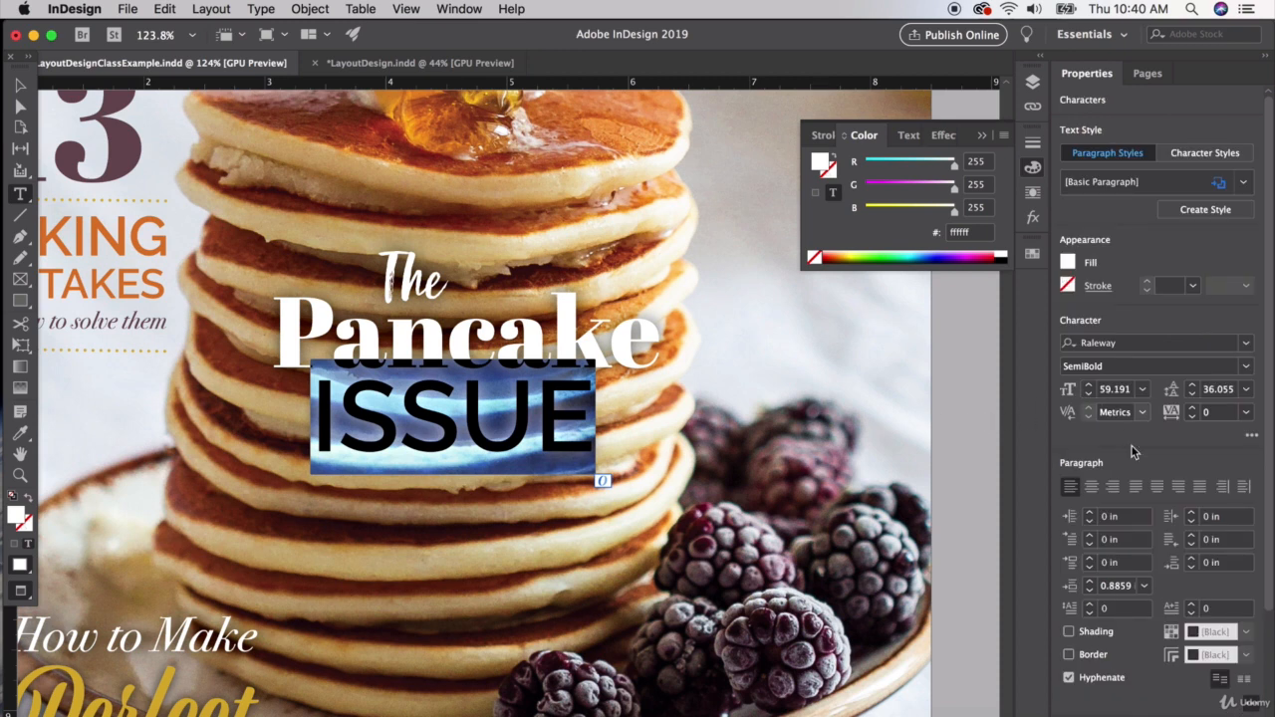
click(1244, 365)
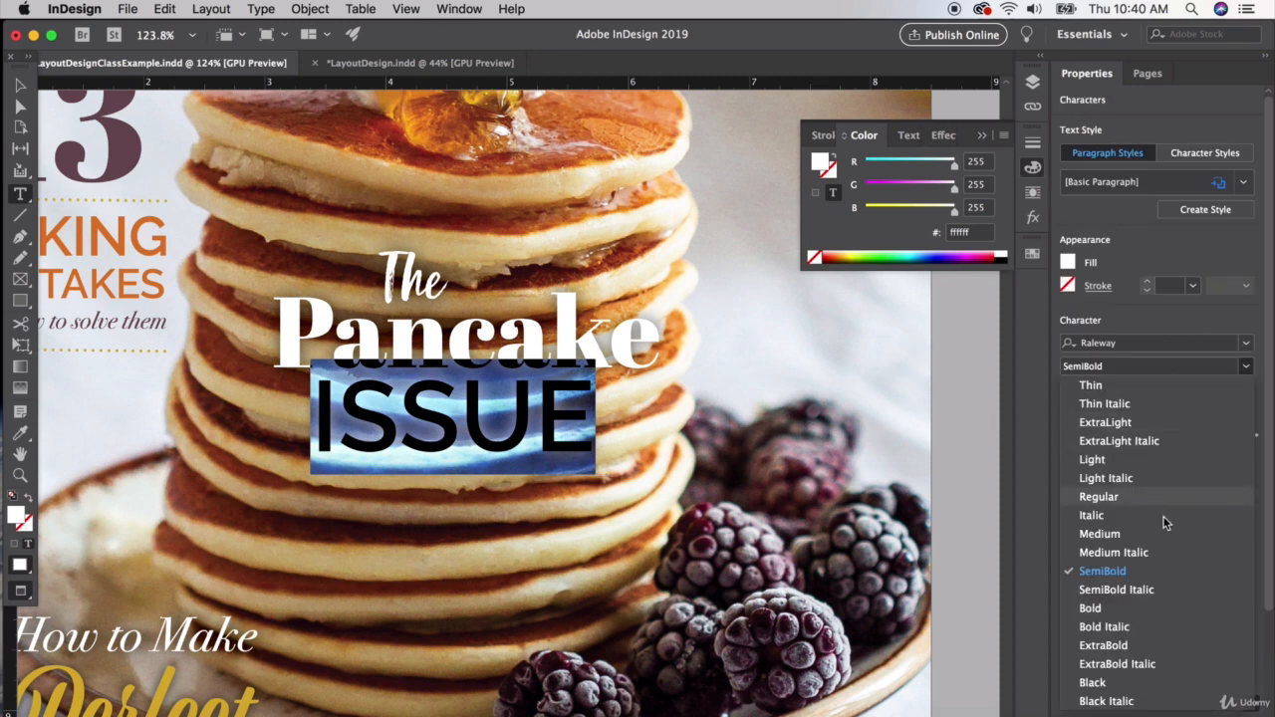
click(1119, 607)
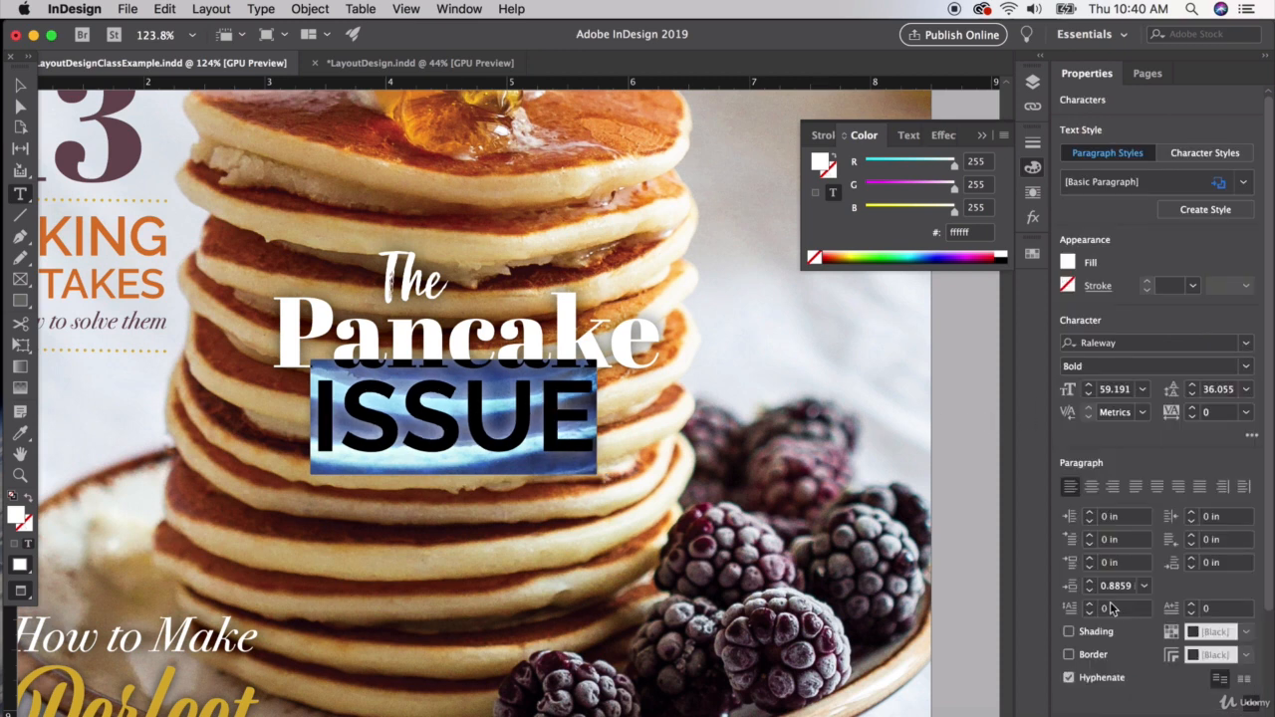
key(Escape)
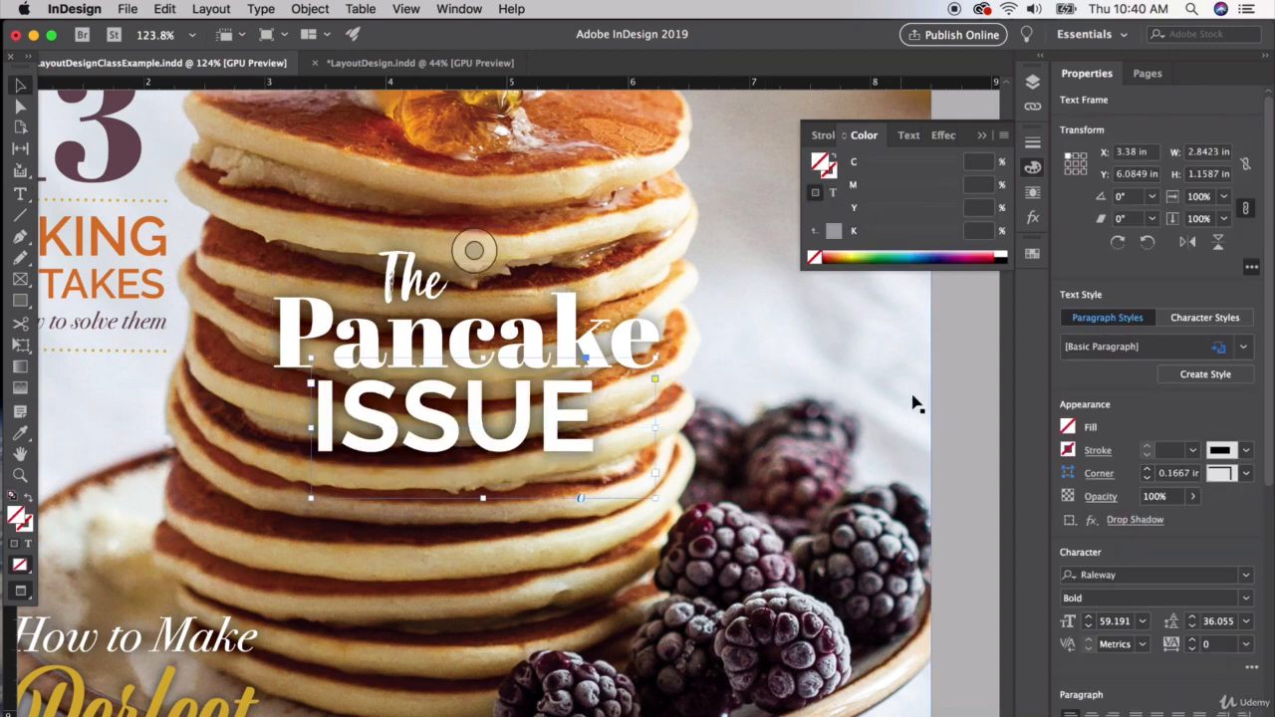
key(super+shift+a)
Nudge the "ISSUE" frame slightly down below "Pancake" to Y 6.1126 in
scroll(584, 414, down, 3)
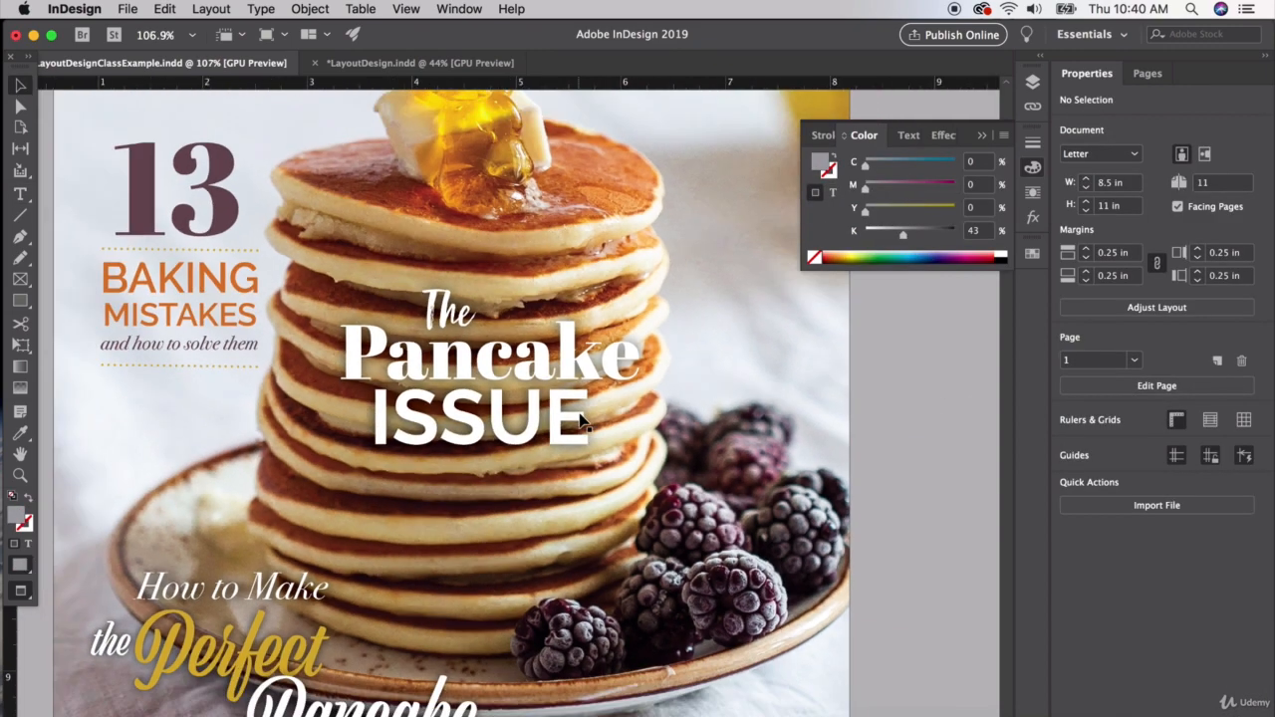
scroll(583, 422, down, 1)
click(545, 418)
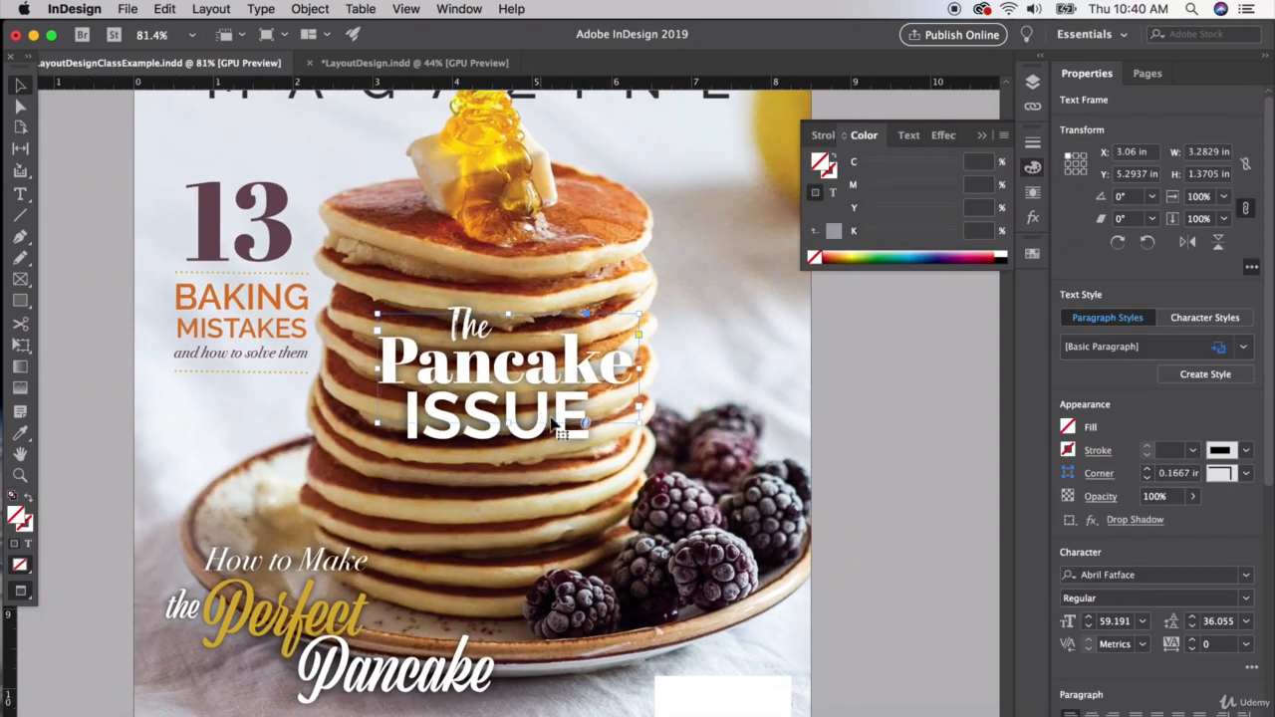
click(568, 434)
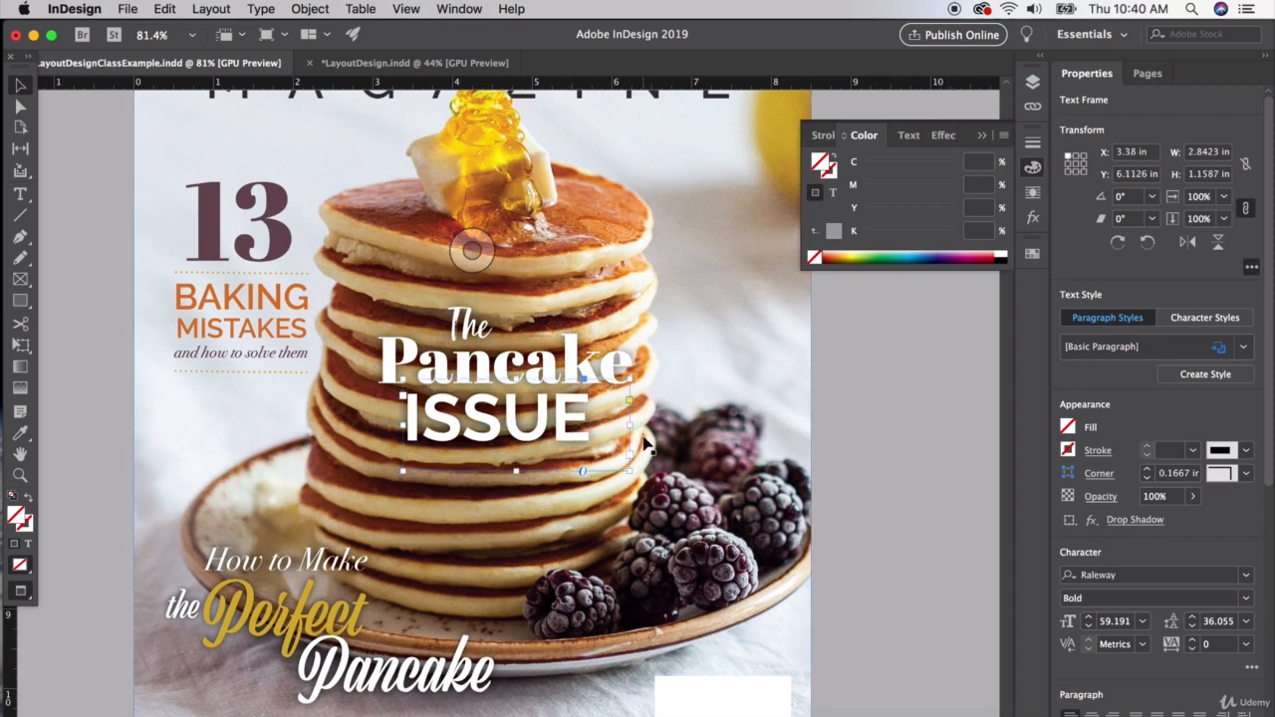
Color the word "ISSUE" with the gold swatch R=216 G=173 B=43
scroll(650, 447, up, 2)
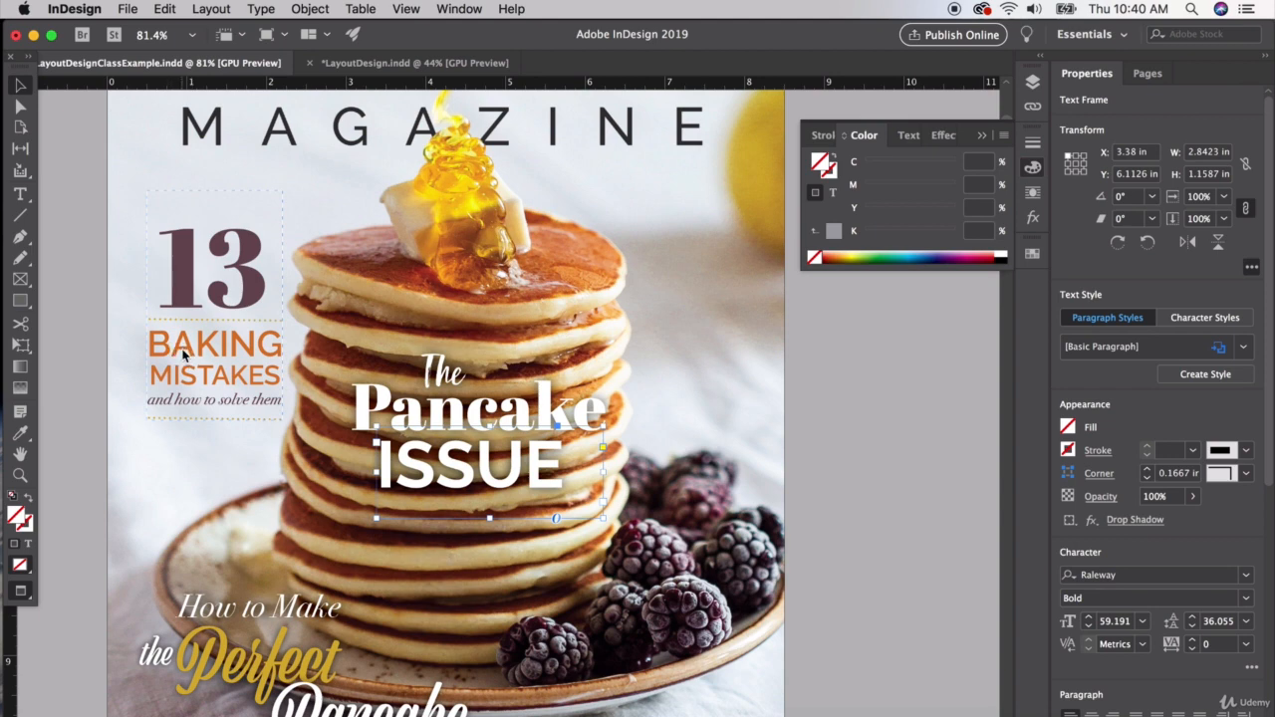
double_click(471, 488)
double_click(471, 488)
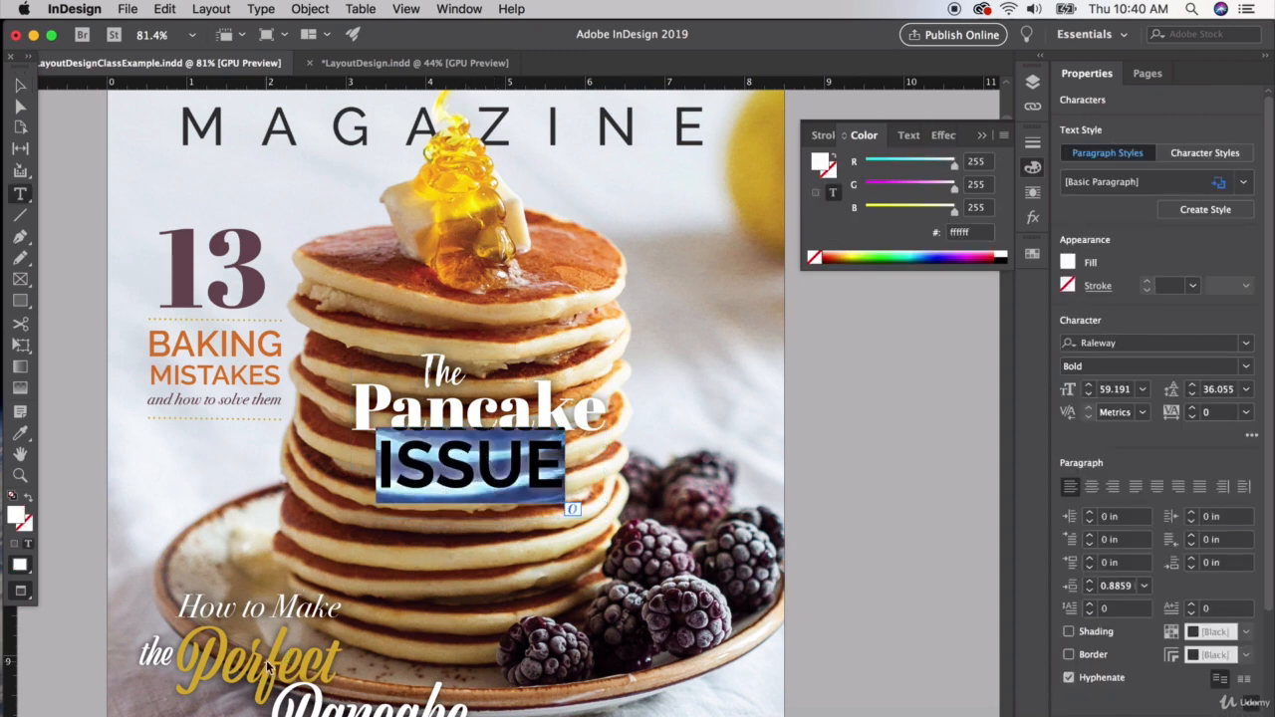
click(1033, 253)
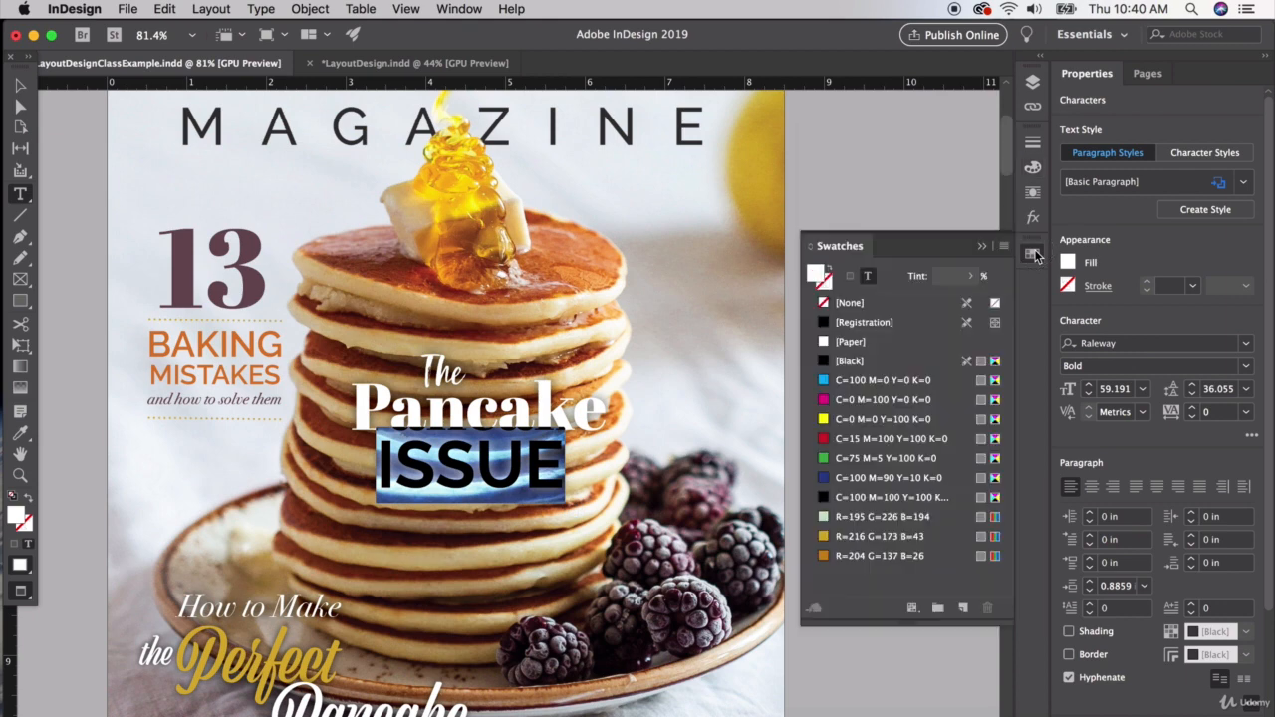
click(866, 536)
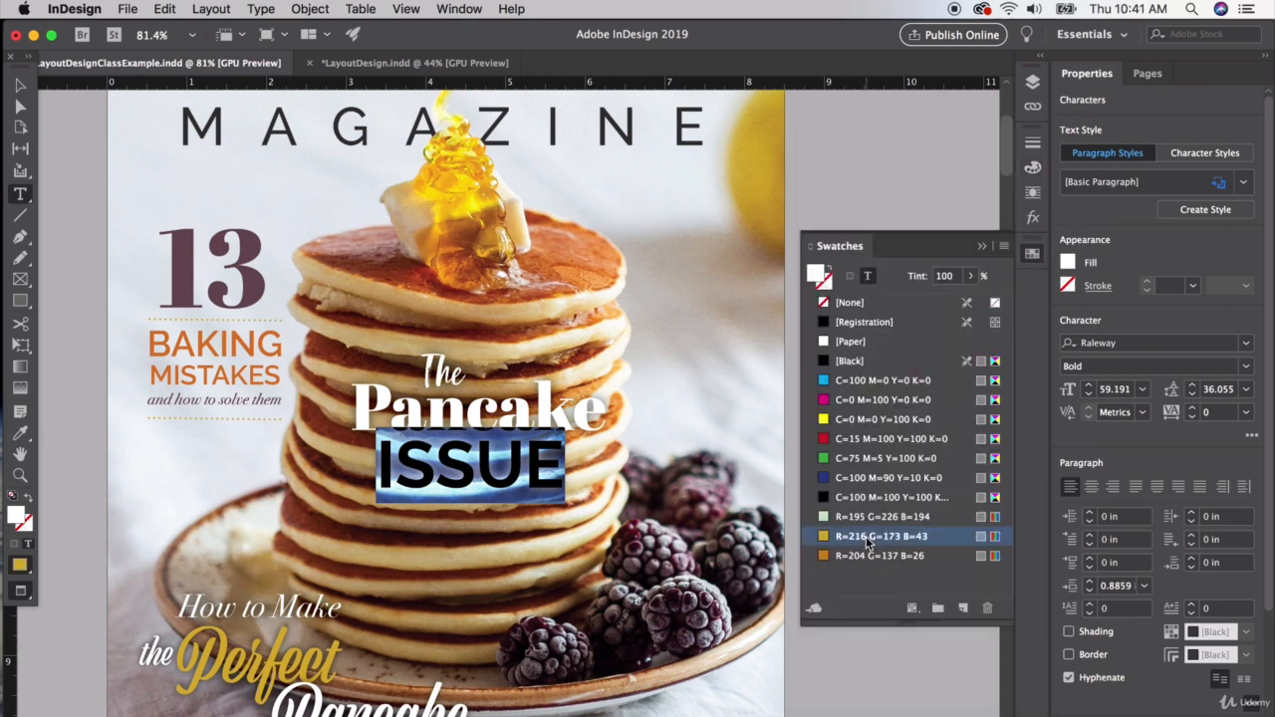
click(20, 85)
click(77, 160)
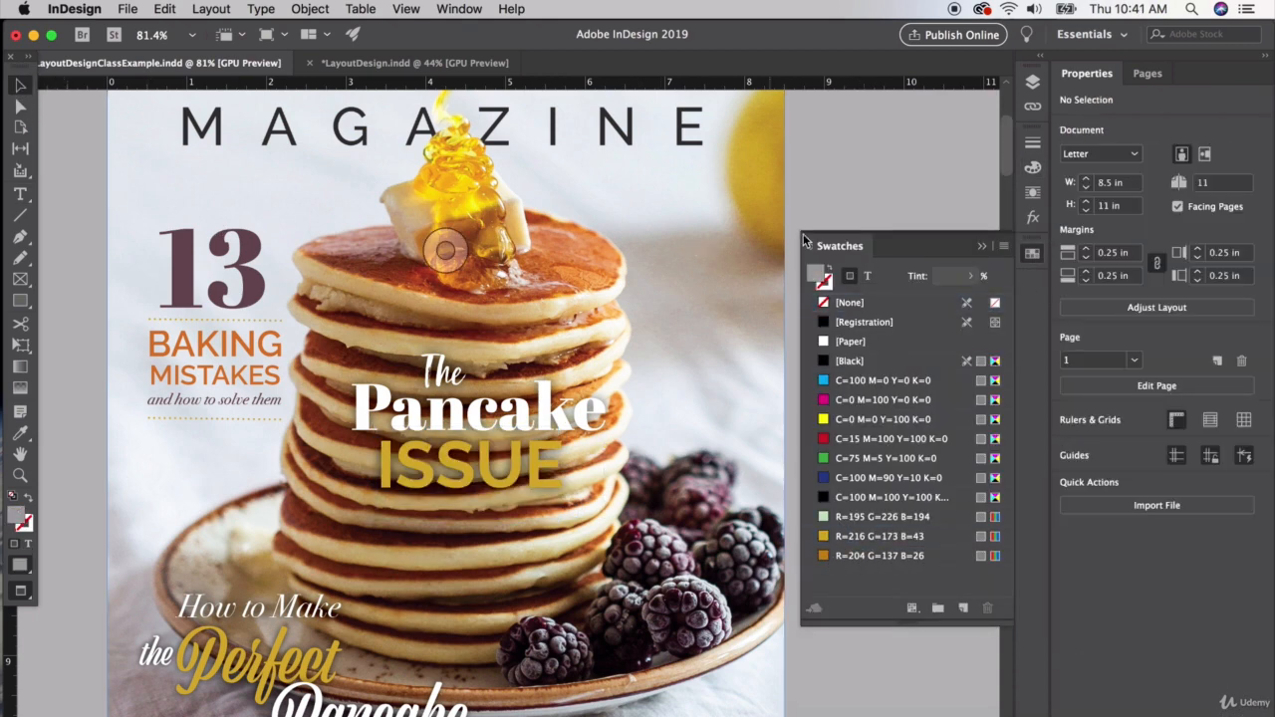
click(980, 247)
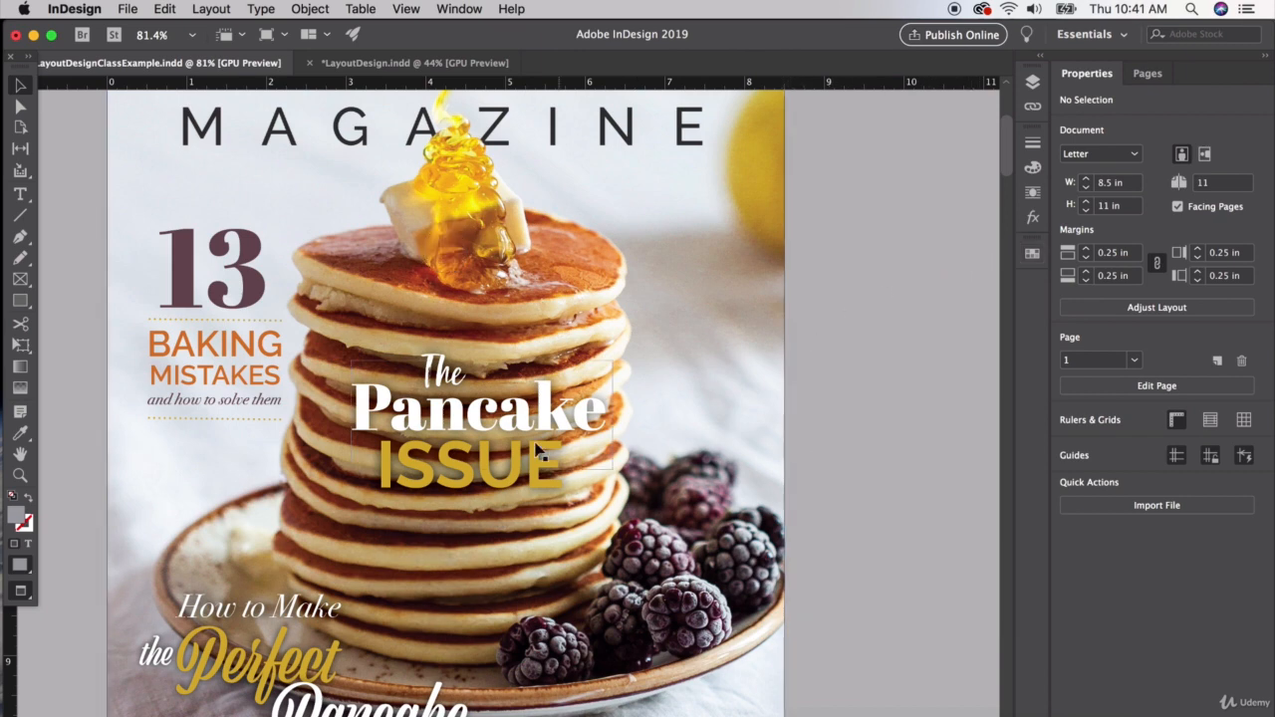
Select the "The", "Pancake" and "ISSUE" frames together and nudge the headline slightly left and down on the pancake stack
click(453, 360)
shift+click(513, 482)
click(543, 480)
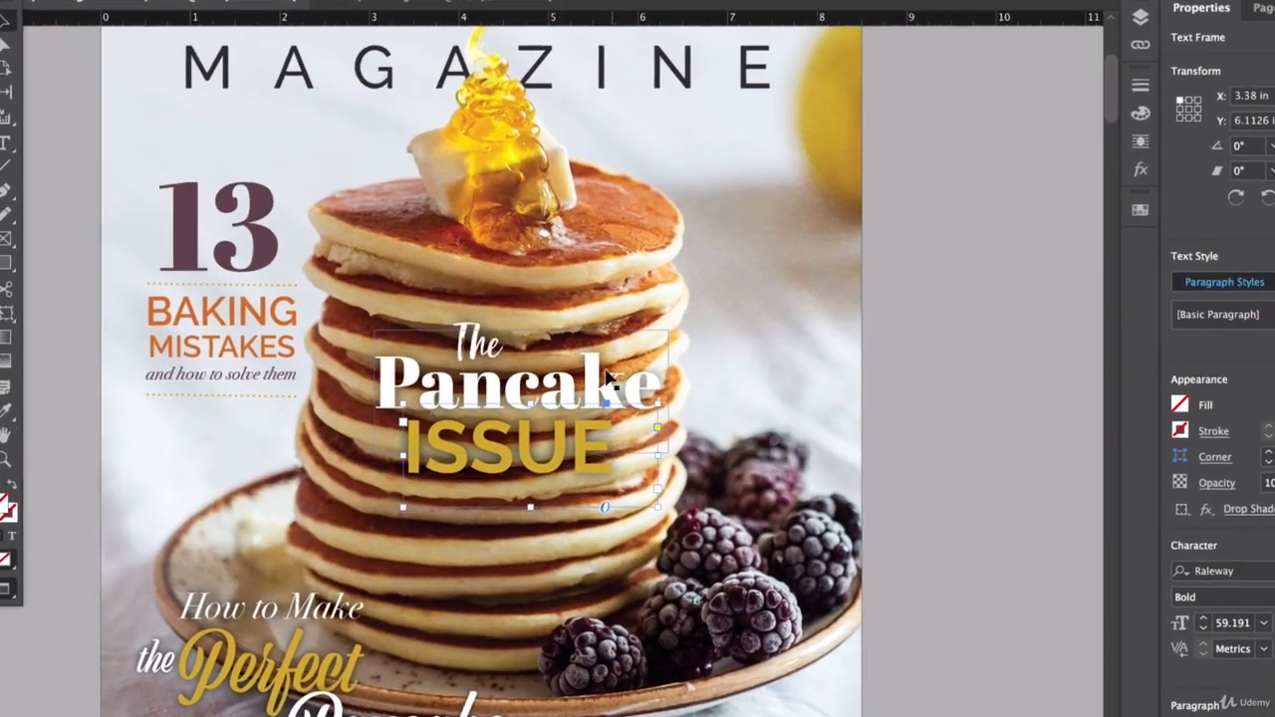
shift+click(604, 371)
shift+click(472, 329)
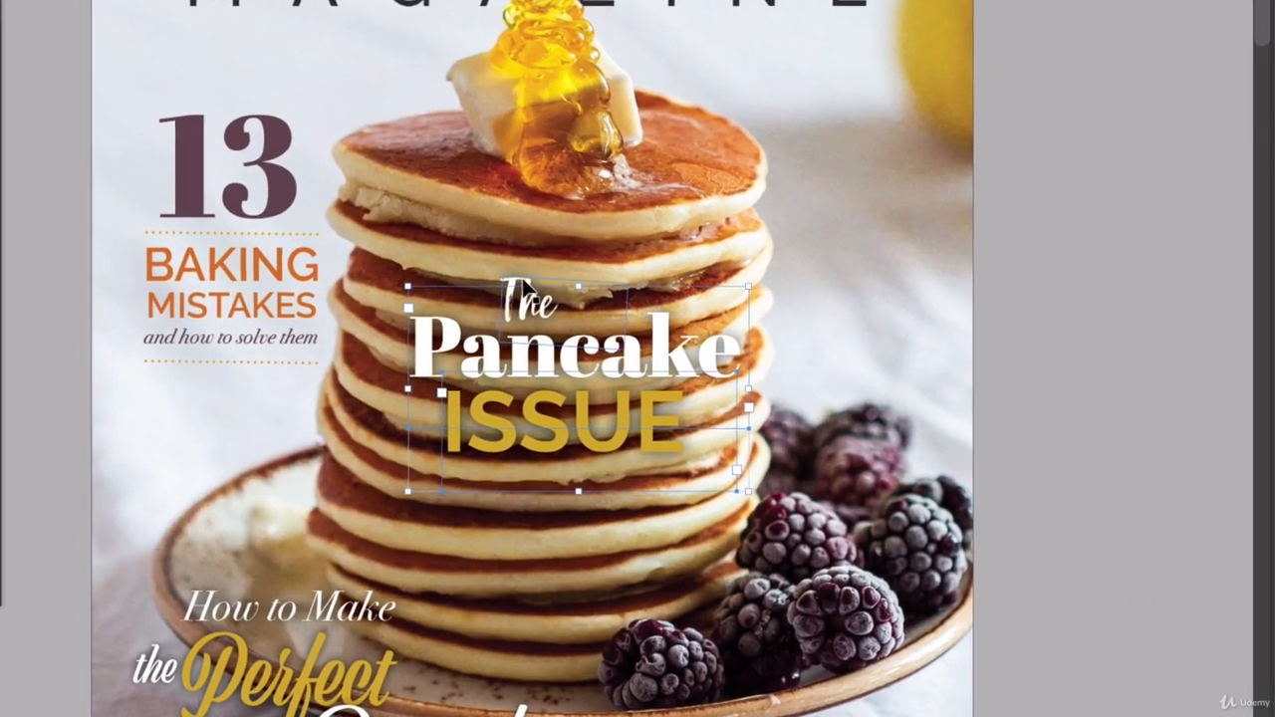
key(Up)
key(Up)
key(Up)
key(Up)
key(Left)
key(Left)
key(Left)
key(Left)
key(Left)
key(Left)
key(Left)
key(Left)
key(Left)
key(Left)
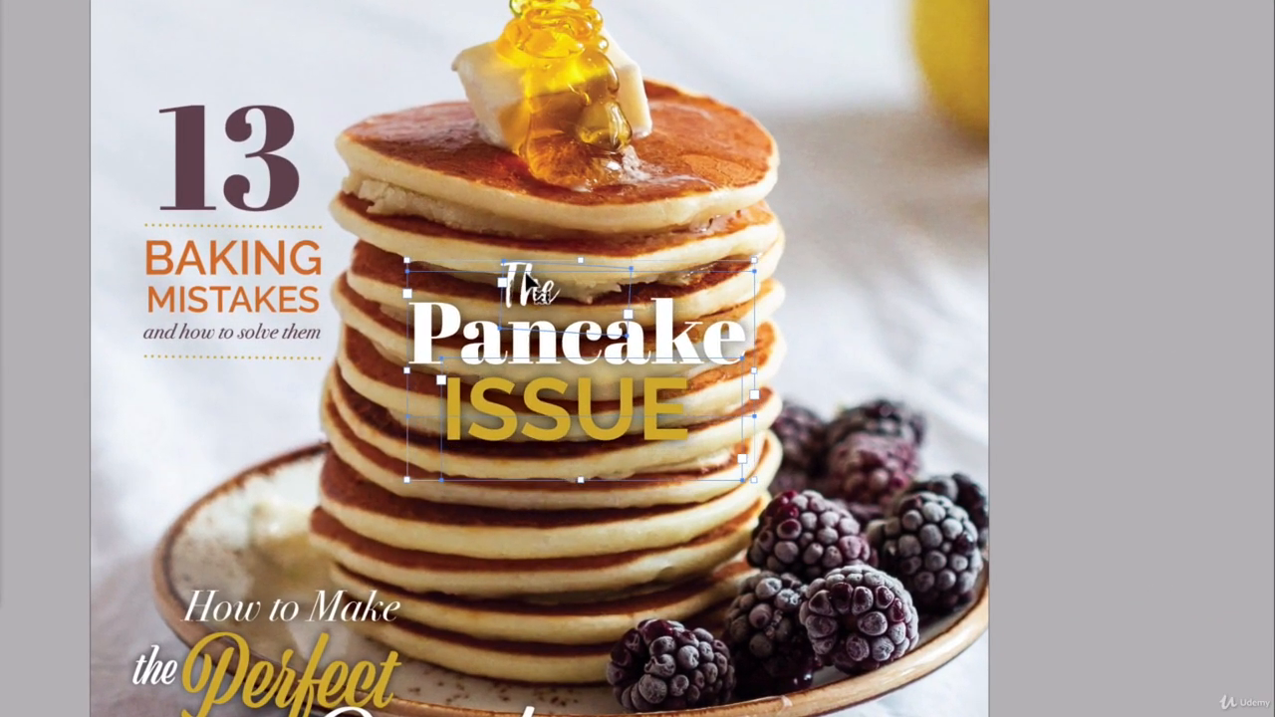
key(Left)
key(Left)
key(Left)
key(Down)
key(Down)
key(Down)
key(Down)
key(Down)
key(Down)
key(Down)
key(Down)
key(Down)
key(Down)
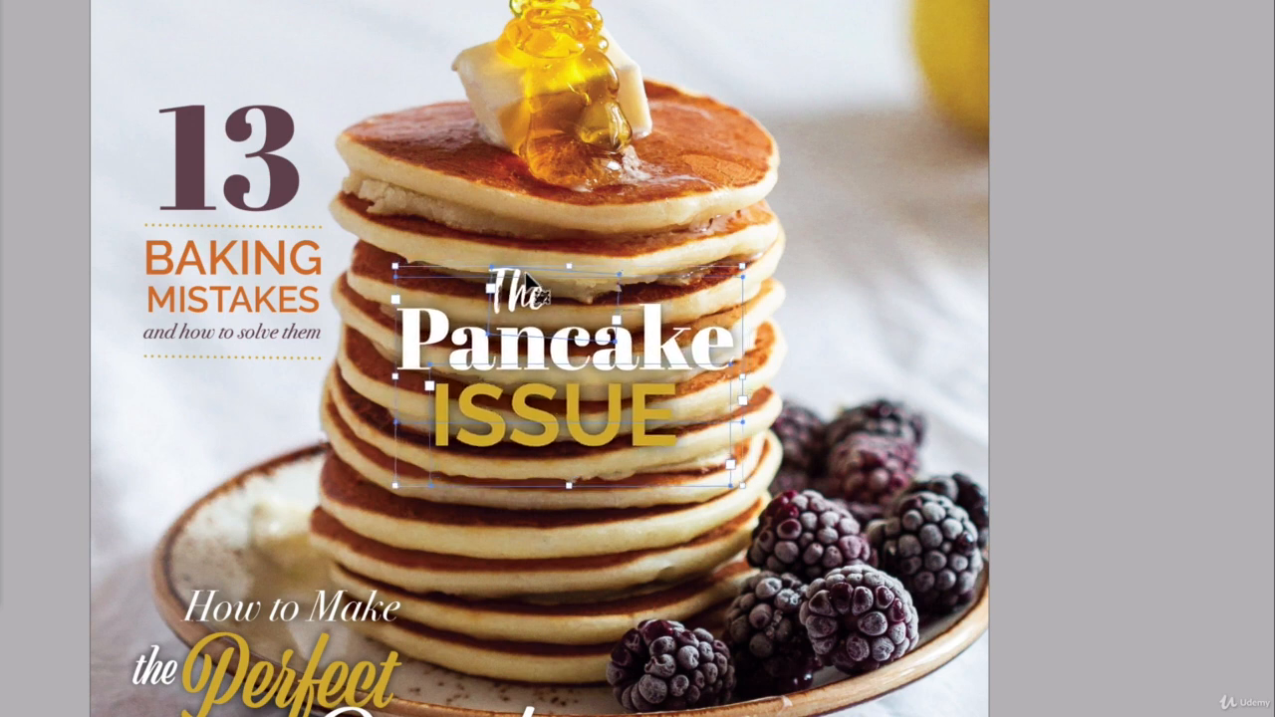
key(Down)
key(Down)
key(Right)
key(Down)
key(Down)
key(Down)
key(Down)
key(Right)
Try the headline block higher on the stack, then place it lower around the middle of the pancakes and deselect it
click(536, 364)
drag(535, 363, 537, 271)
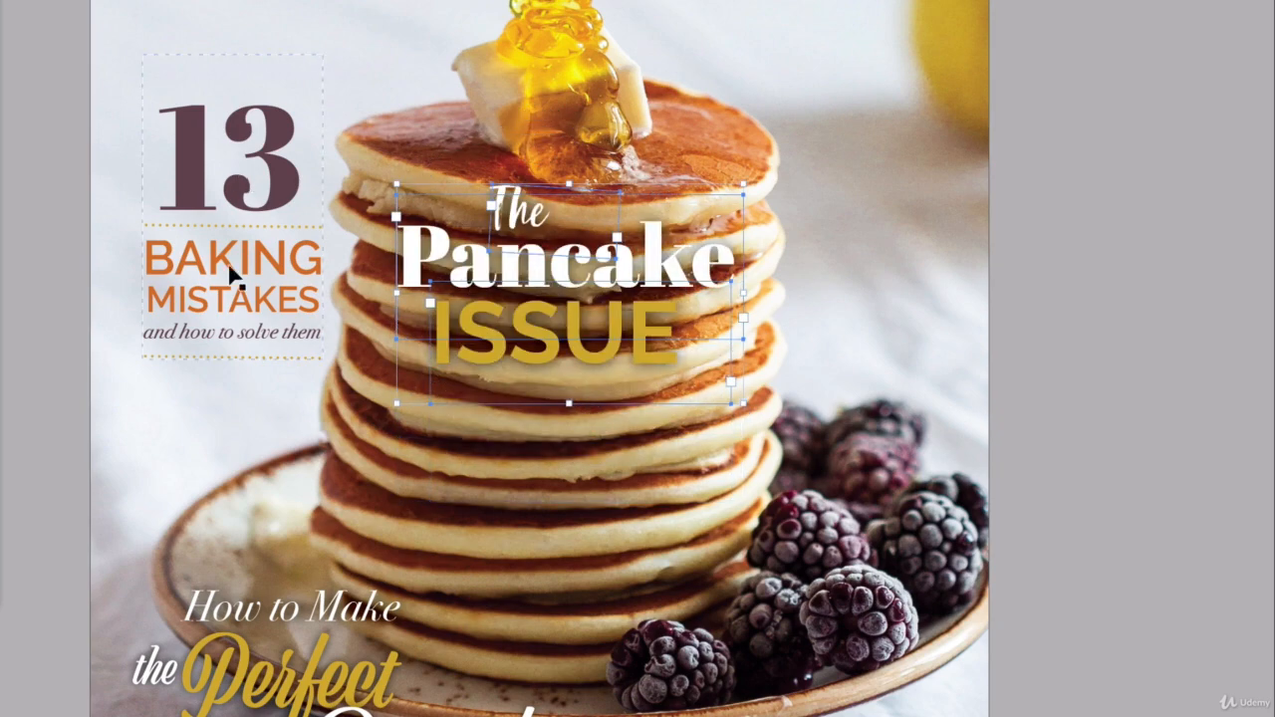
drag(537, 367, 547, 480)
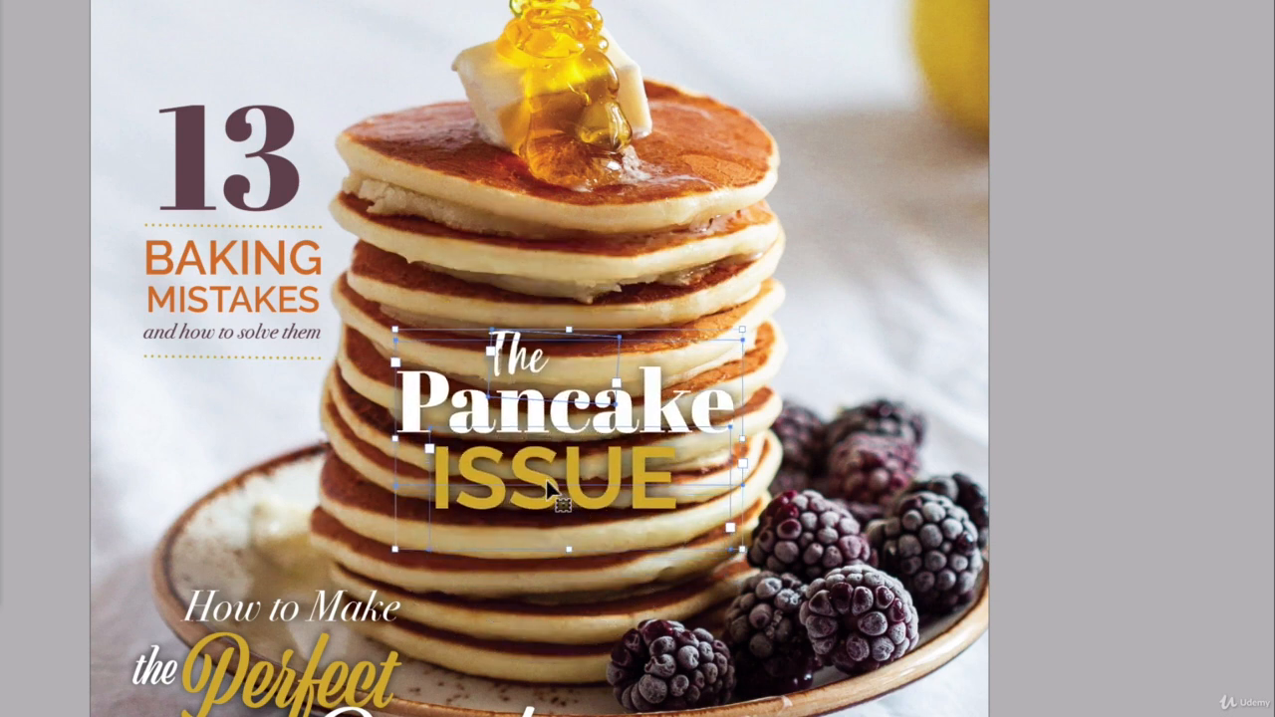
key(Left)
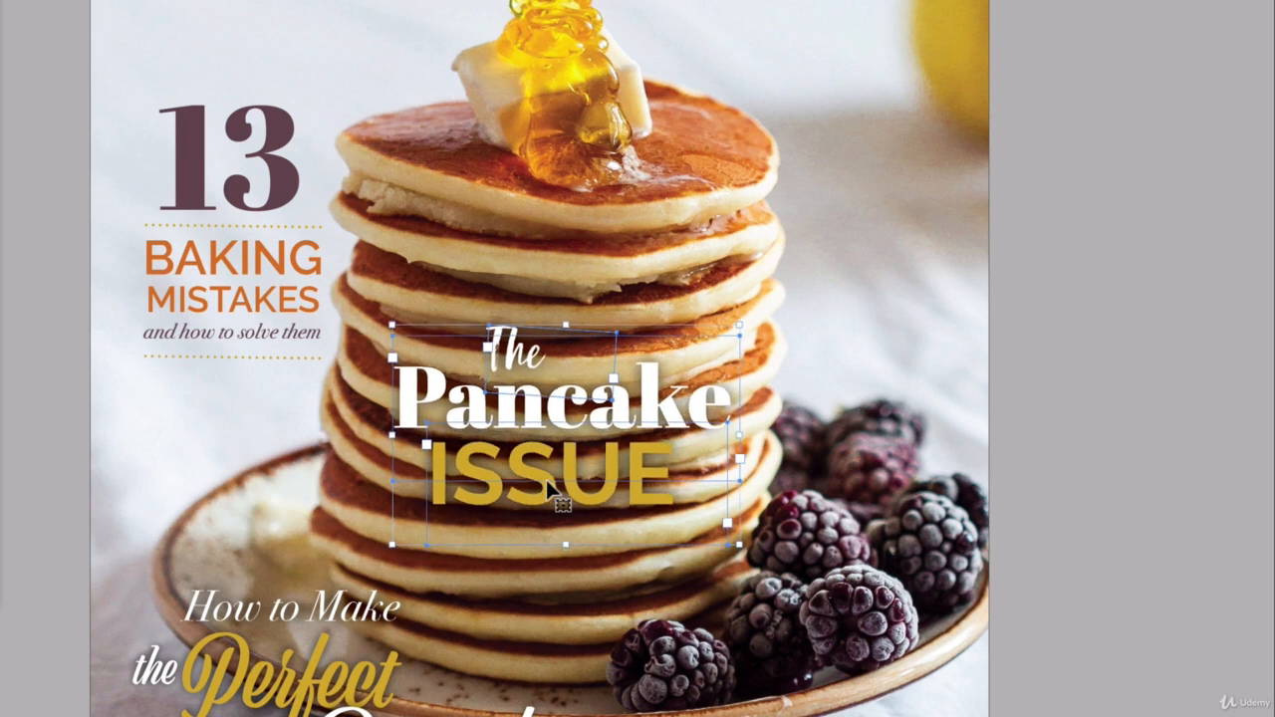
click(14, 100)
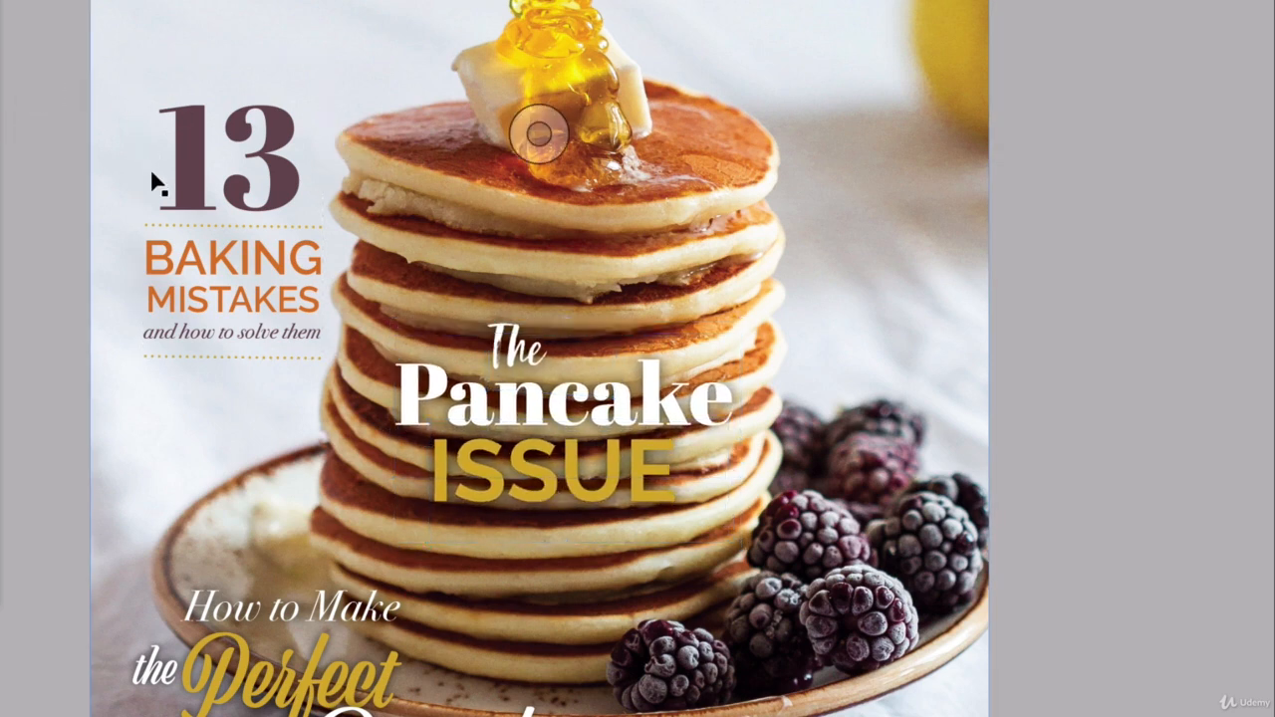